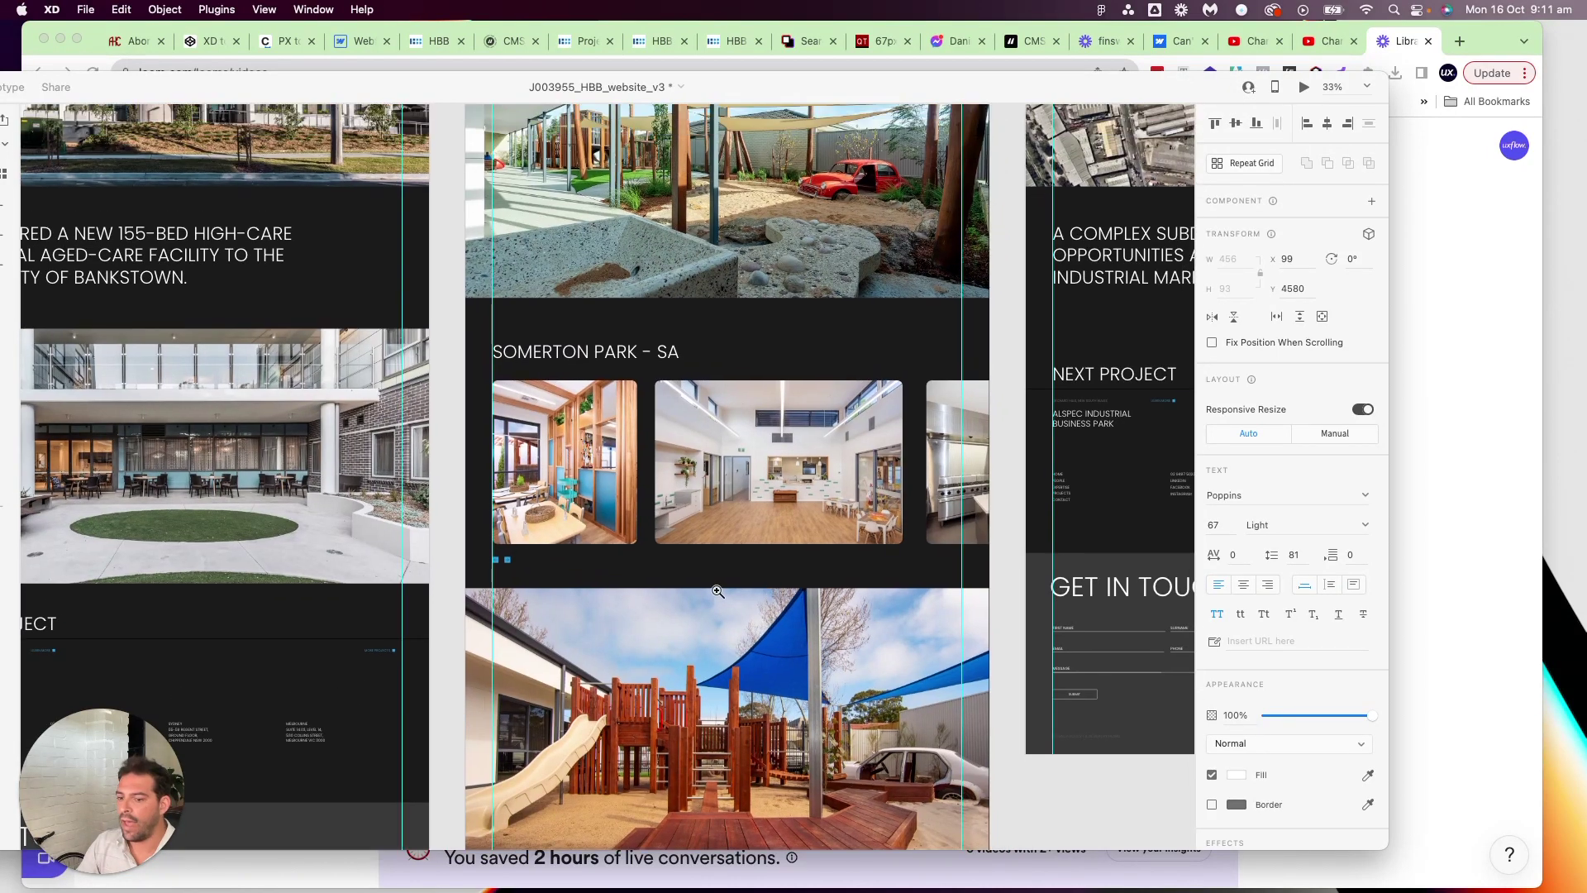
scroll(717, 591, "up", 5)
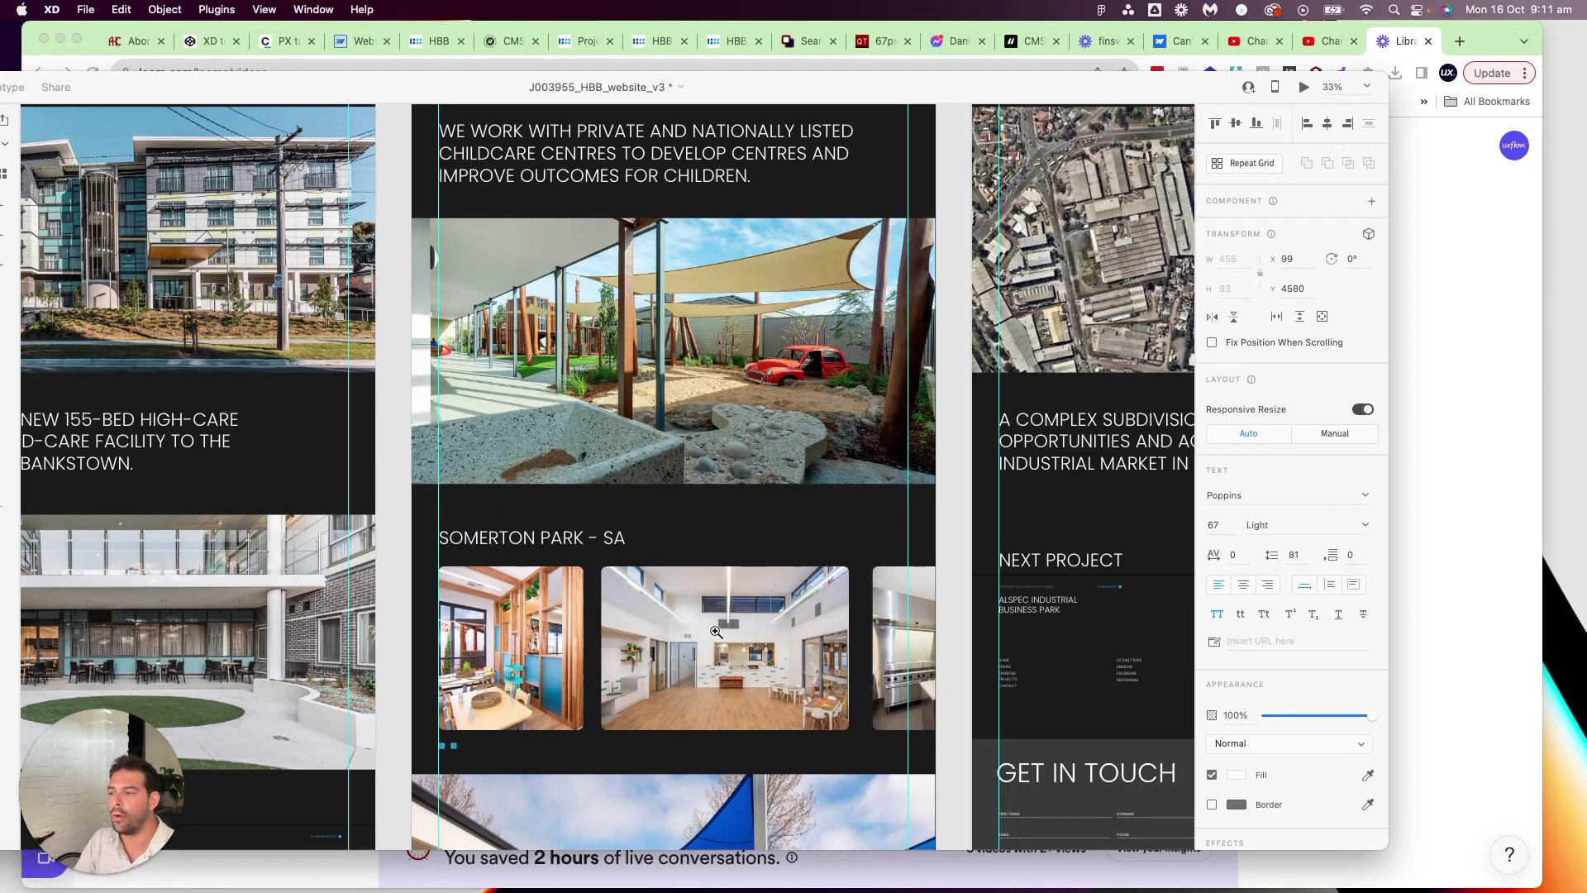
Scroll around the Adobe XD mockup to review its layout before returning to Webflow.
scroll(581, 642, "down", 3)
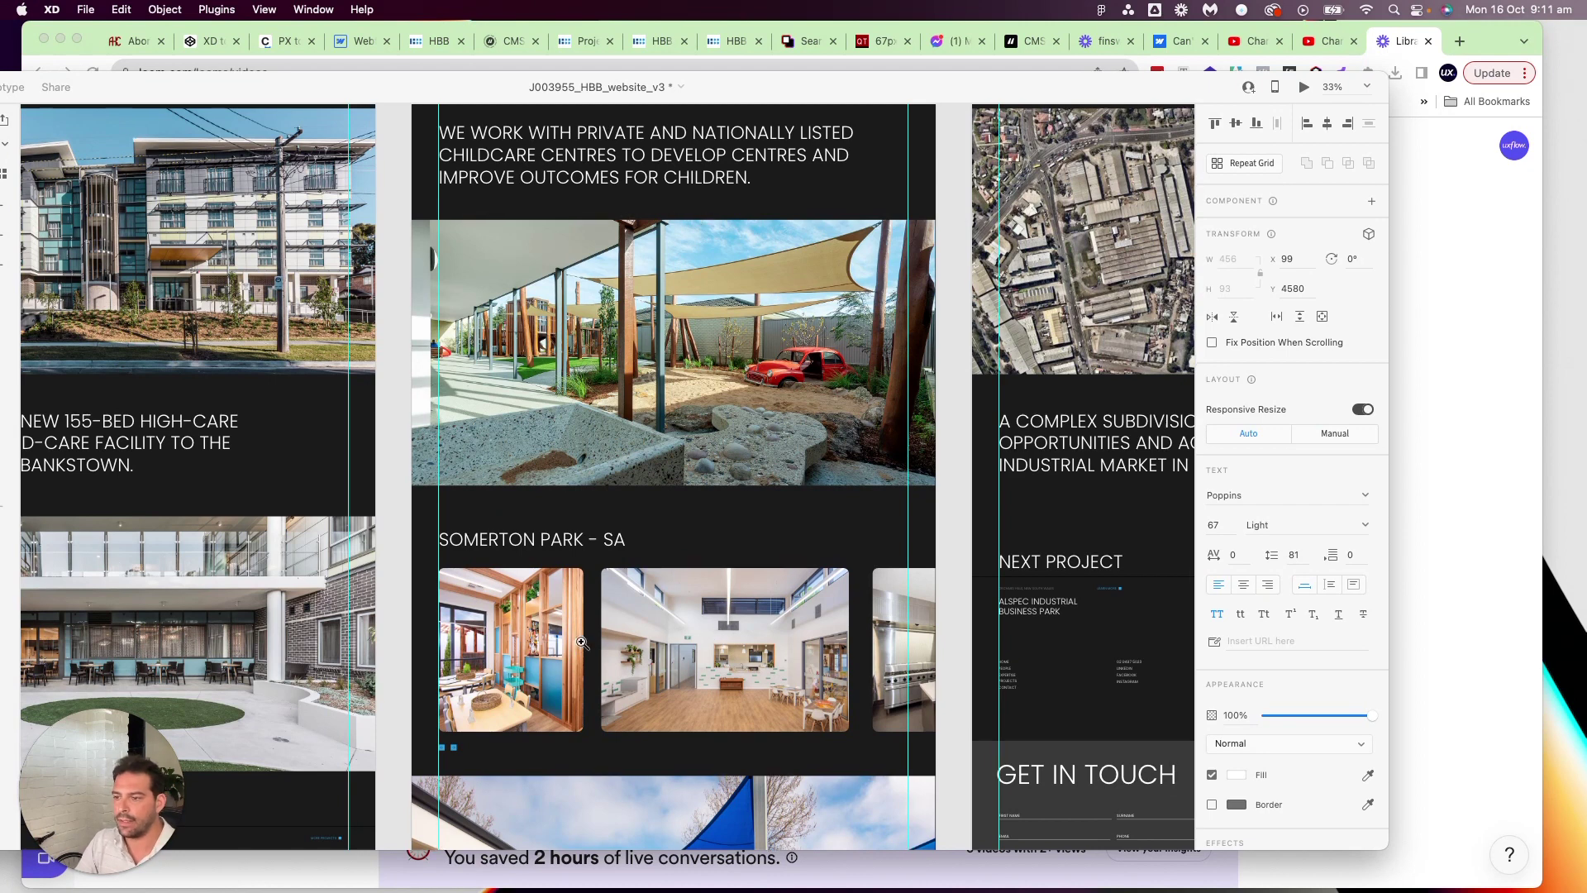
scroll(582, 642, "right", 3)
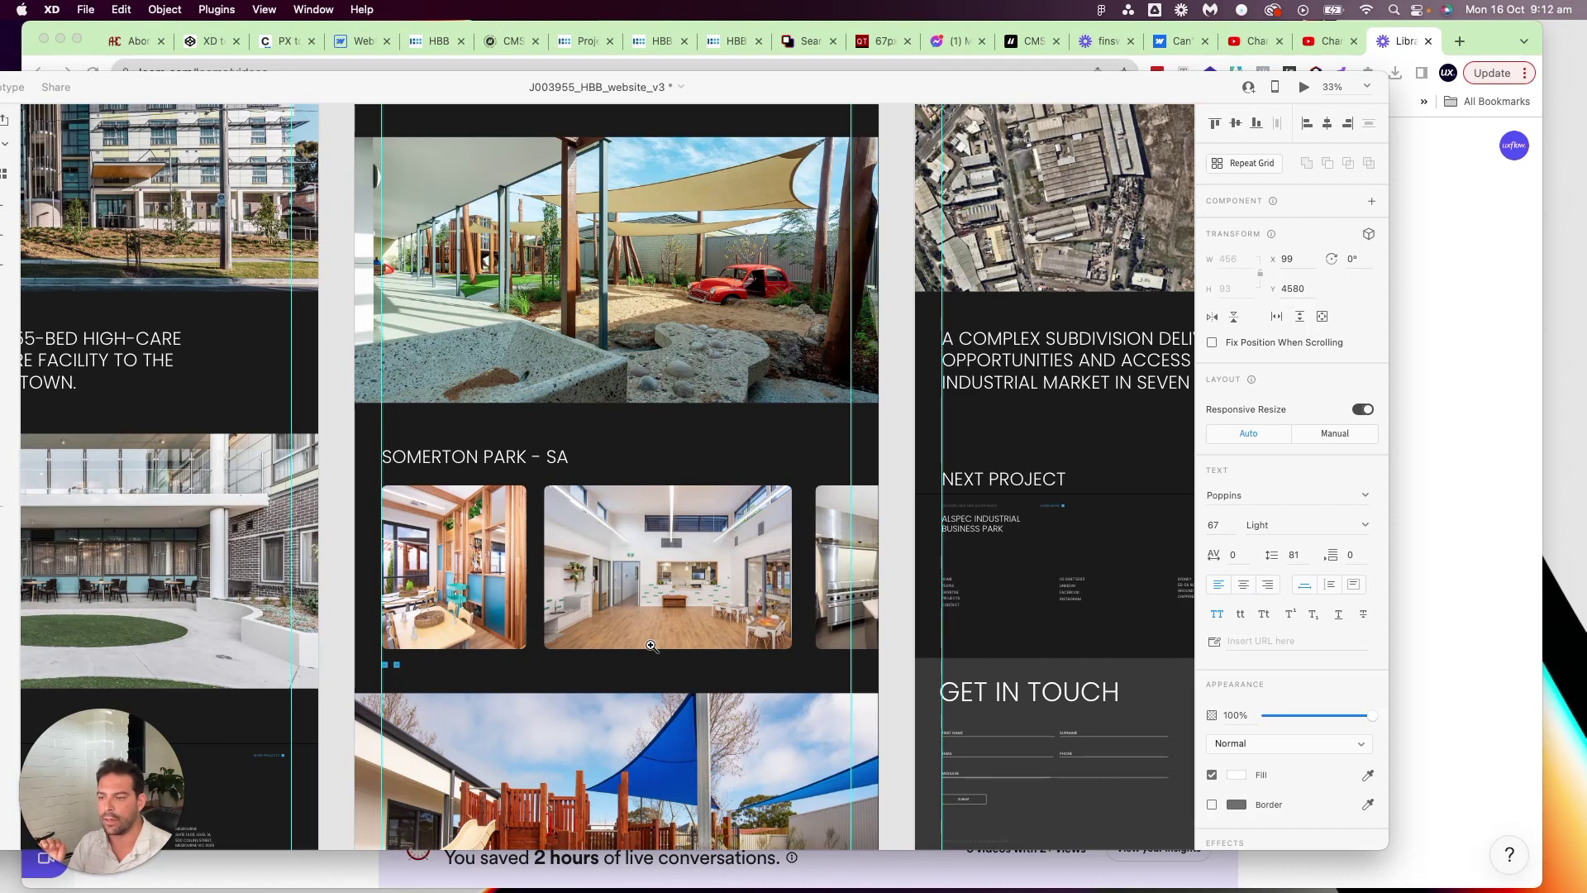
scroll(651, 645, "down", 10)
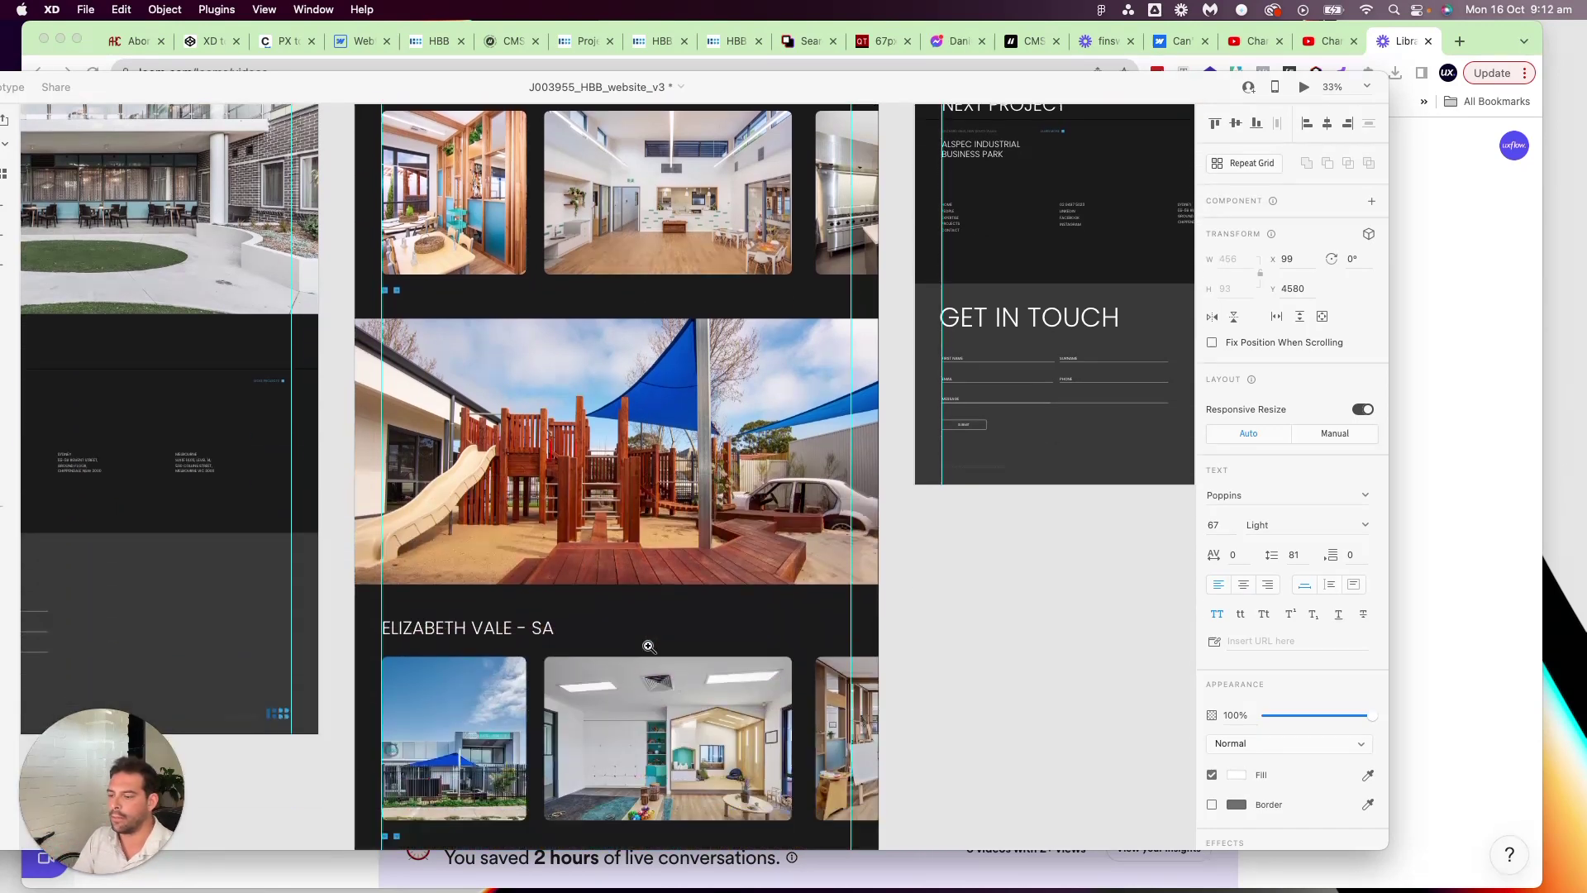
scroll(436, 391, "down", 10)
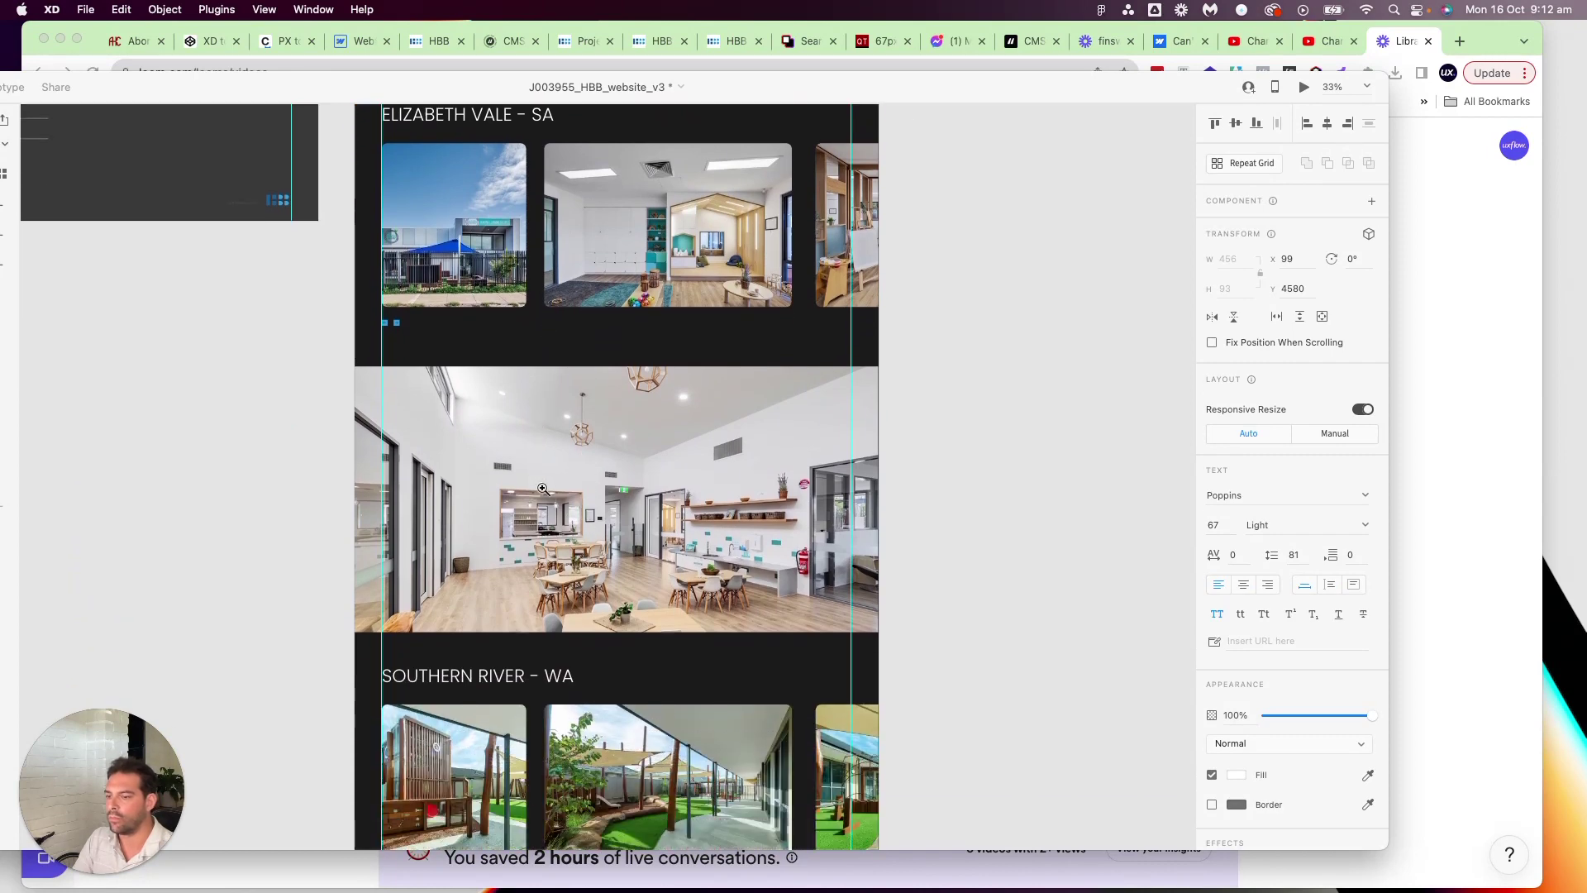
scroll(570, 551, "down", 10)
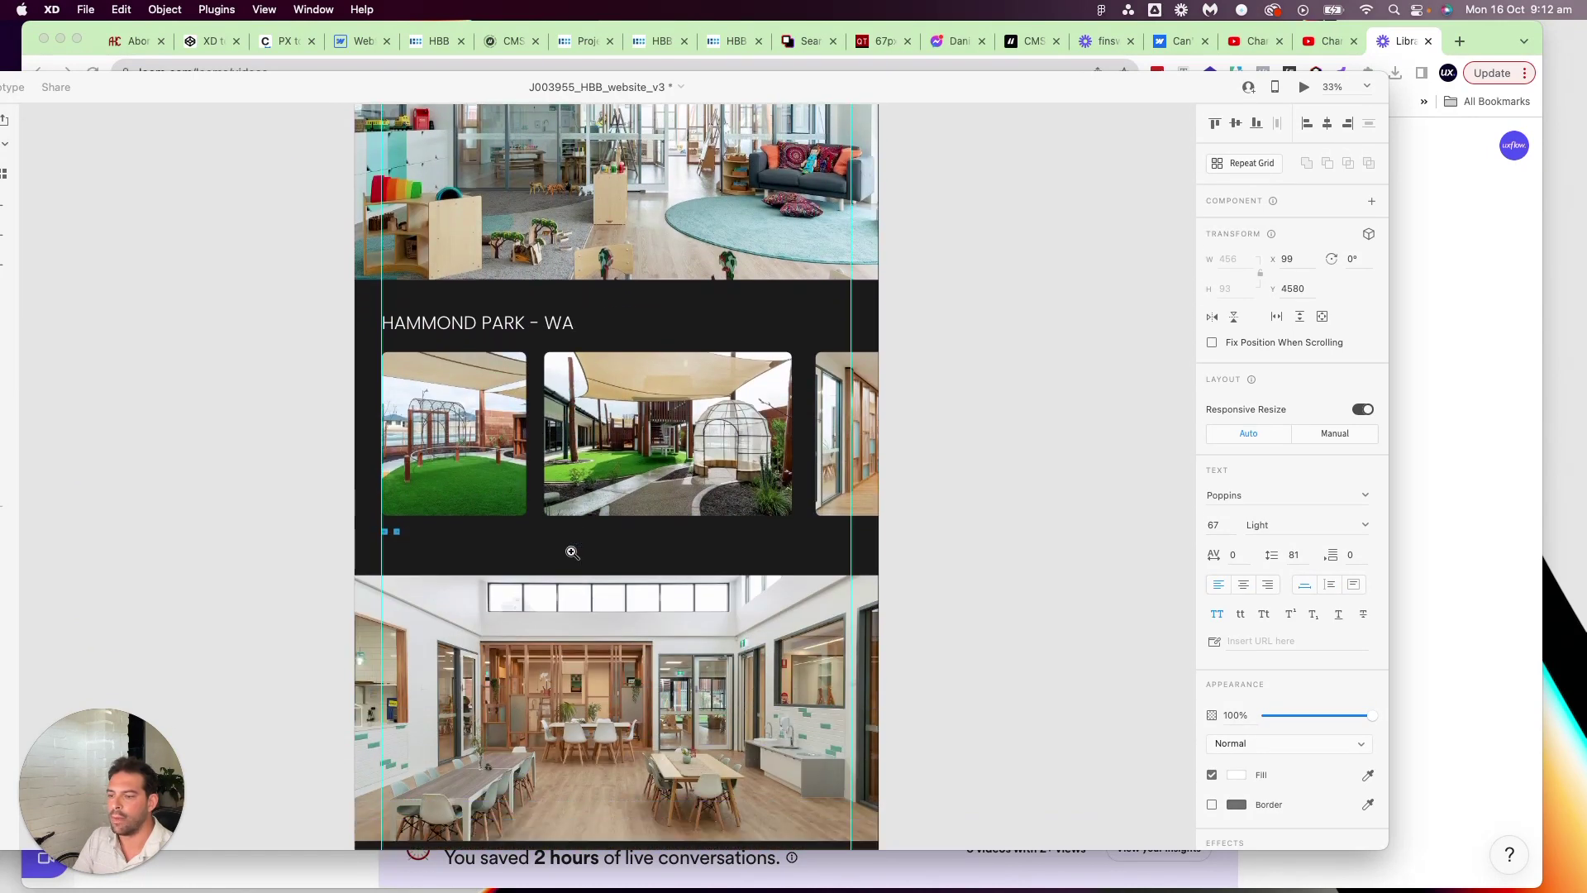
scroll(572, 552, "up", 20)
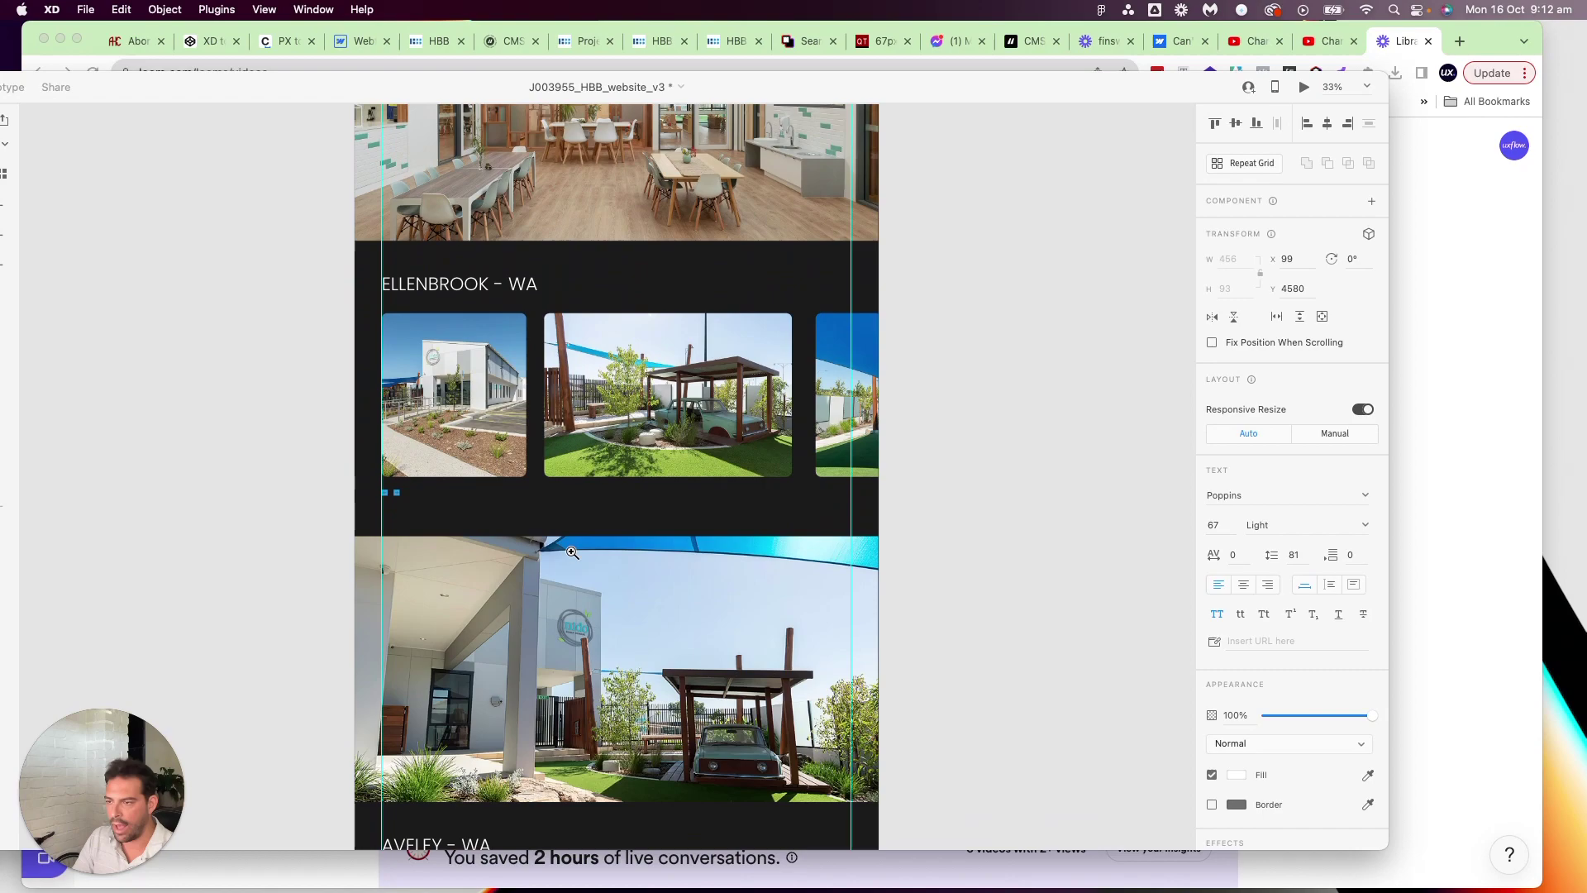
scroll(571, 552, "left", 10)
scroll(571, 552, "up", 4)
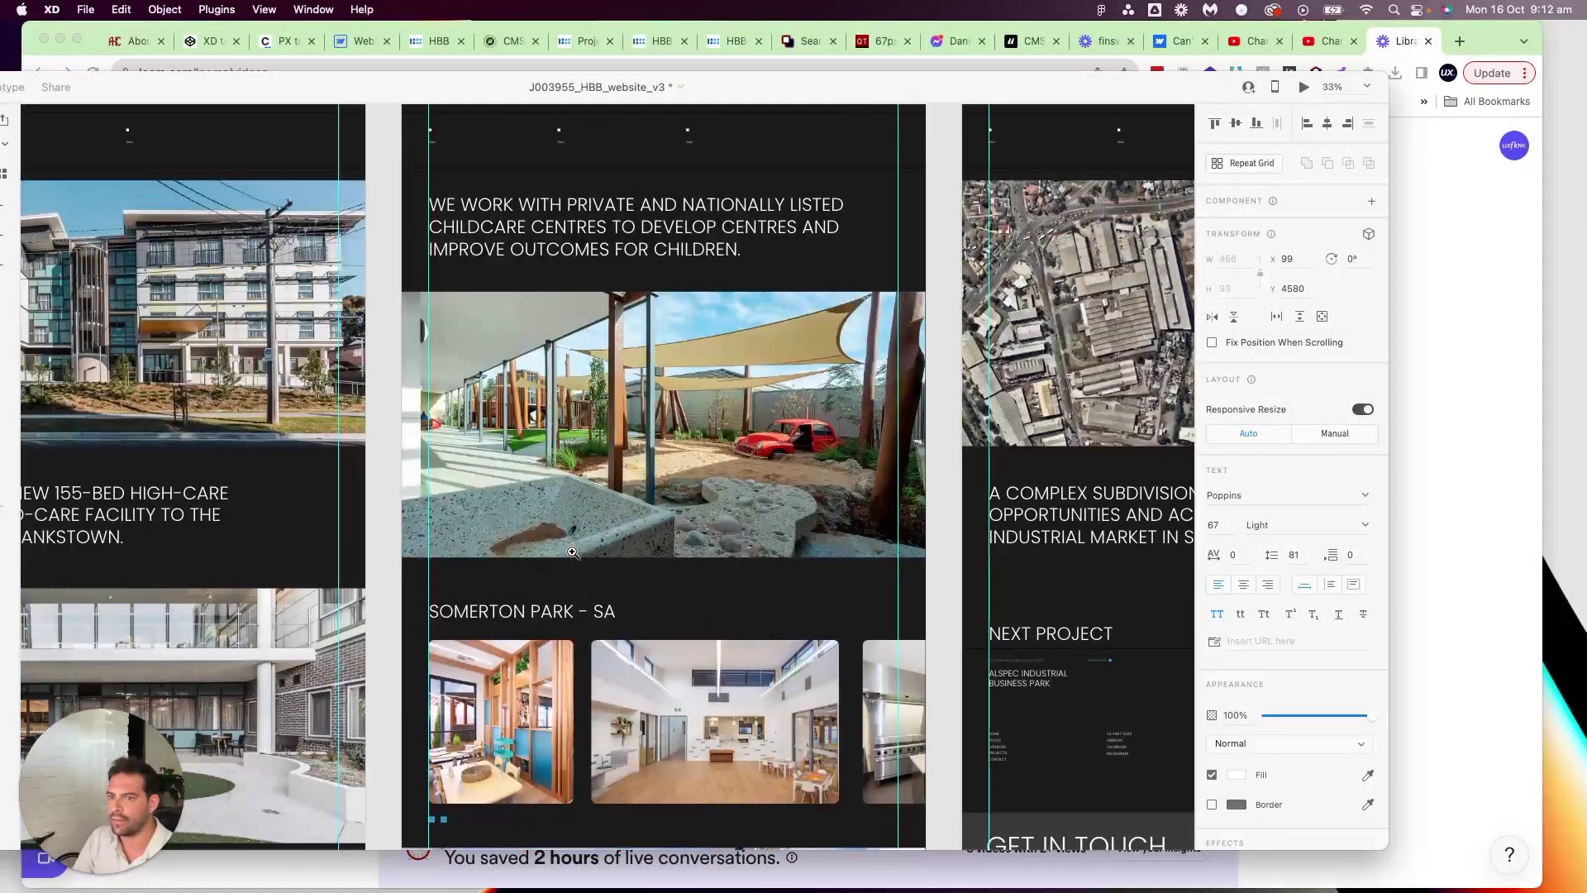
scroll(572, 552, "up", 3)
scroll(572, 552, "right", 2)
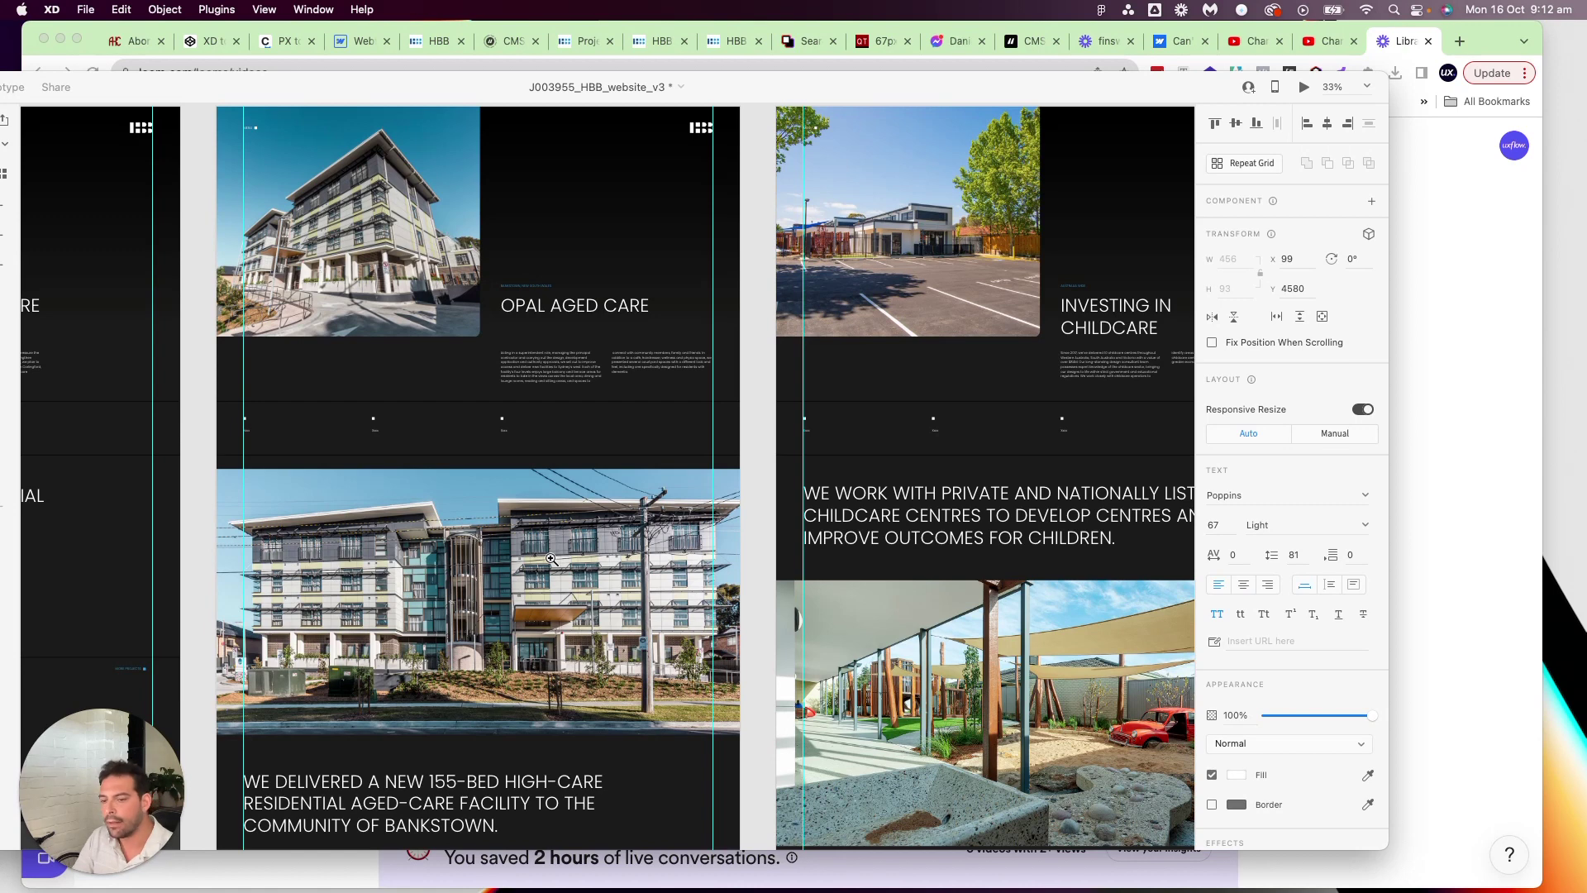
scroll(551, 559, "down", 4)
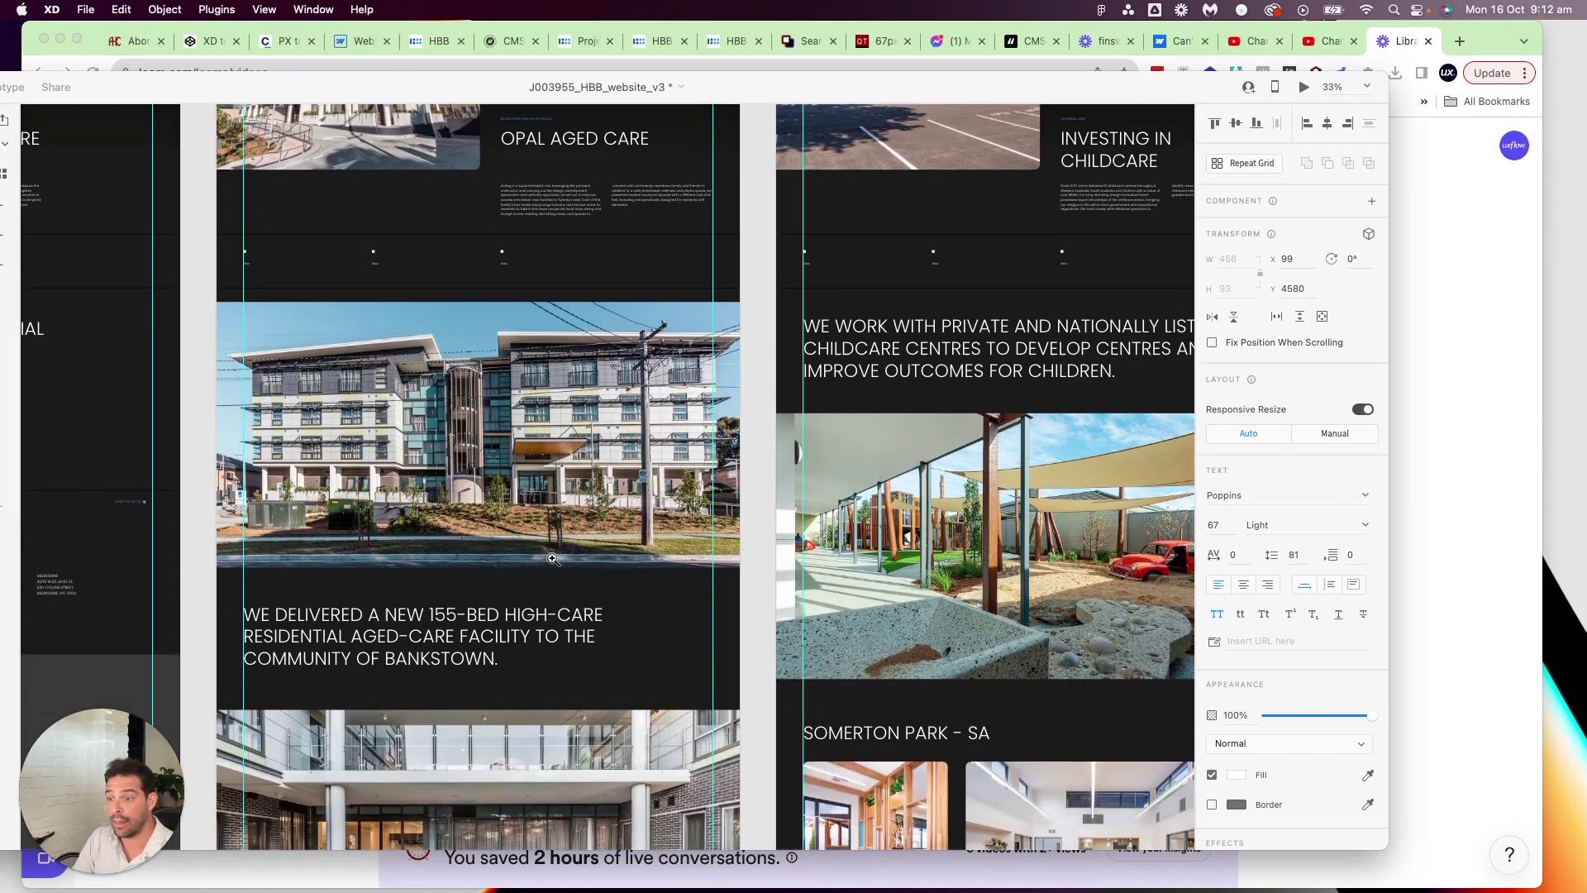
scroll(552, 559, "right", 8)
scroll(552, 559, "down", 1)
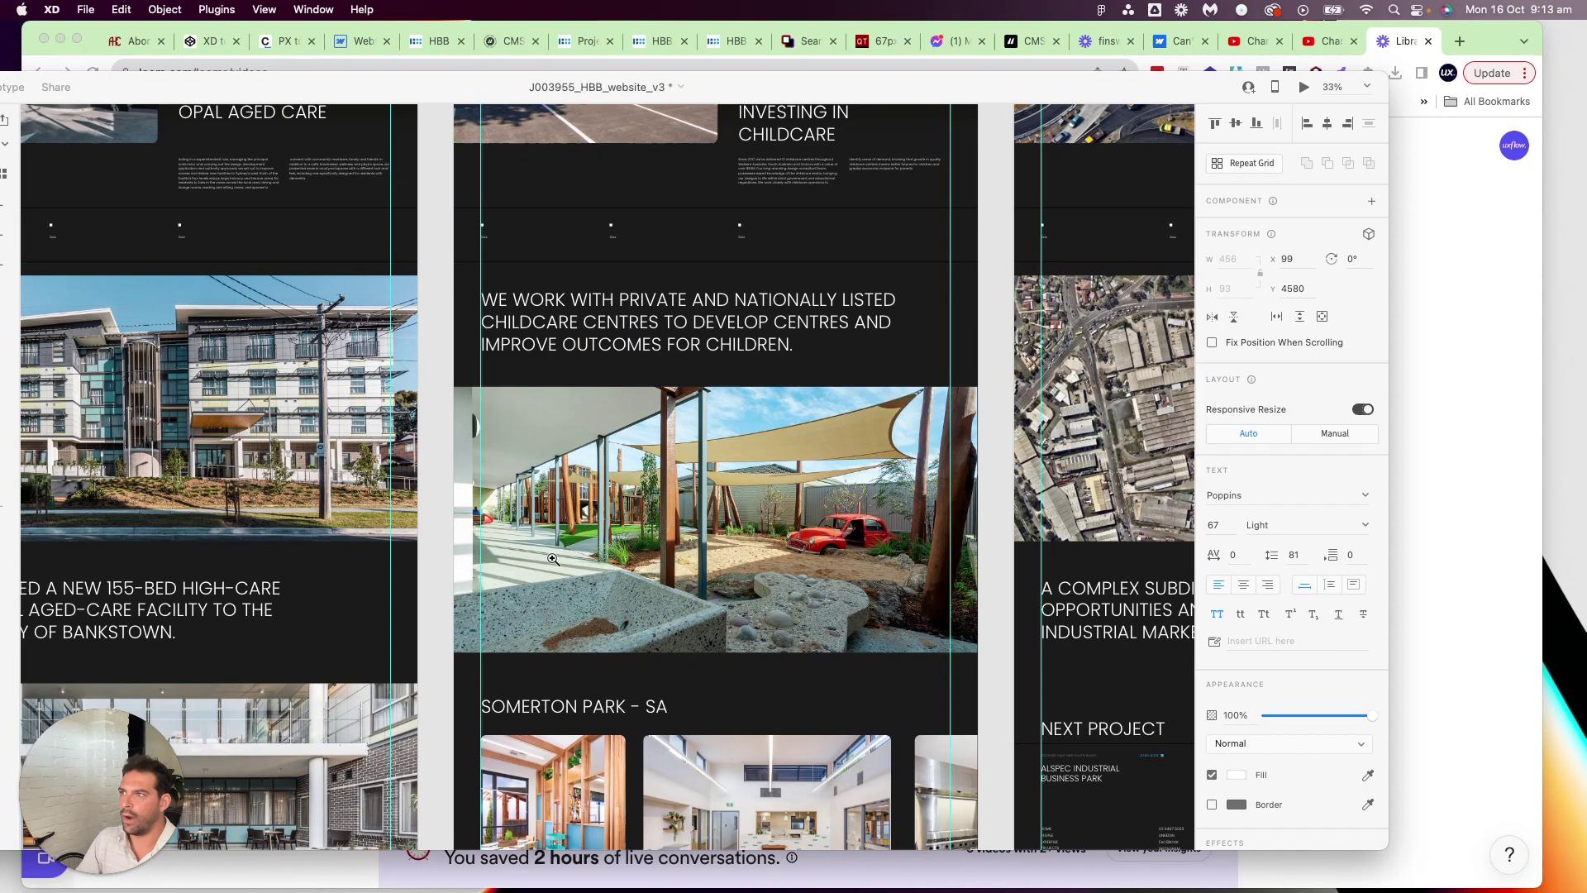
Check that Collection List Wrapper's source is Project image galleries, then bring up CMS Collections.
left_click(335, 48)
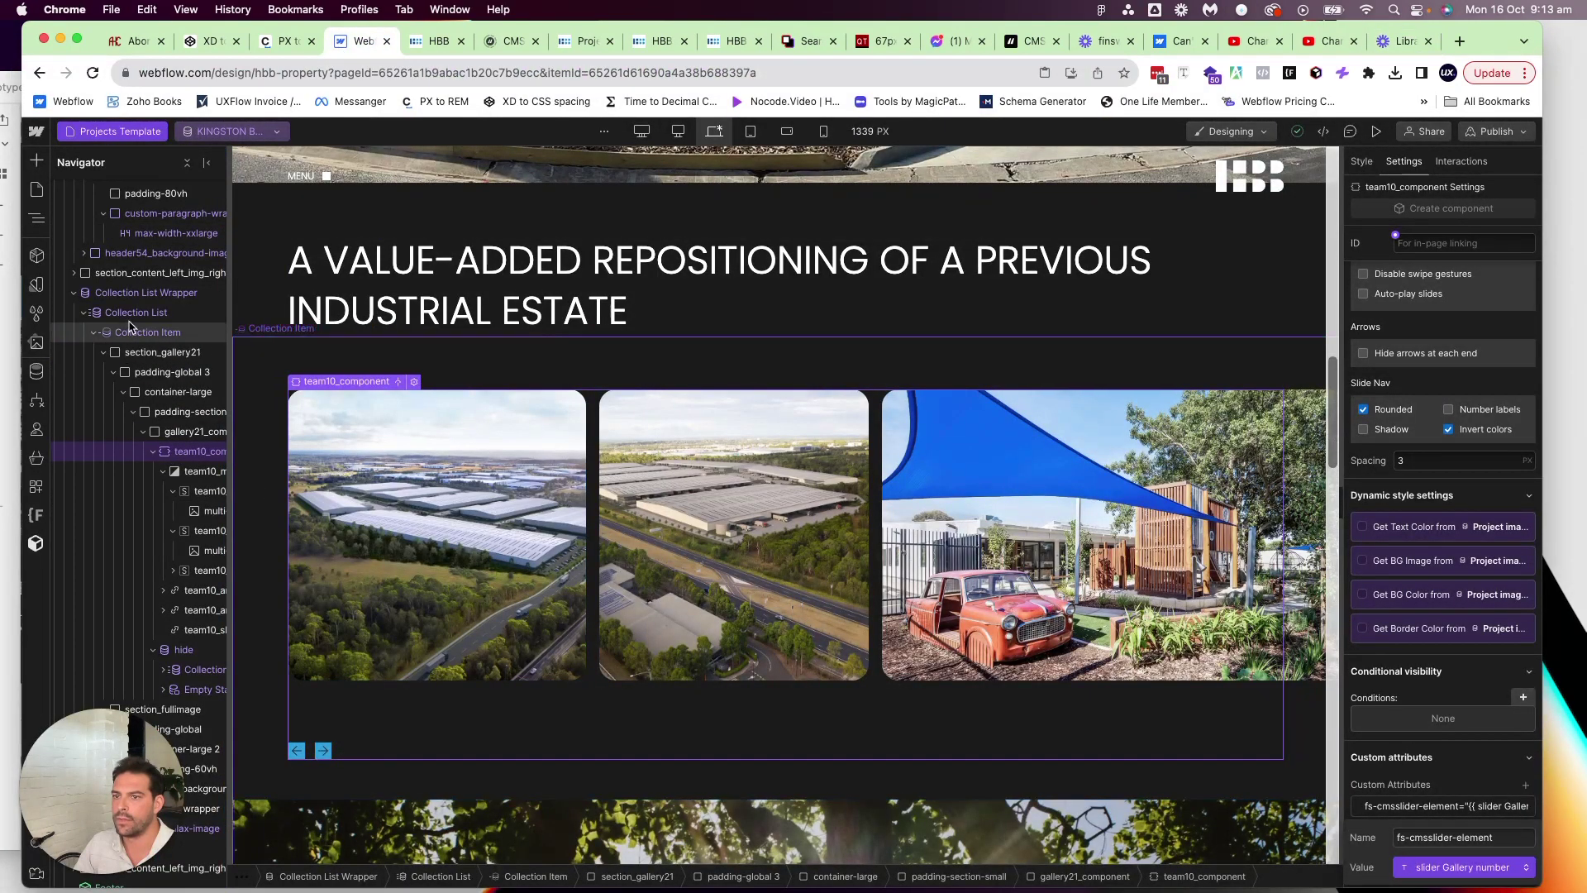
left_click(132, 292)
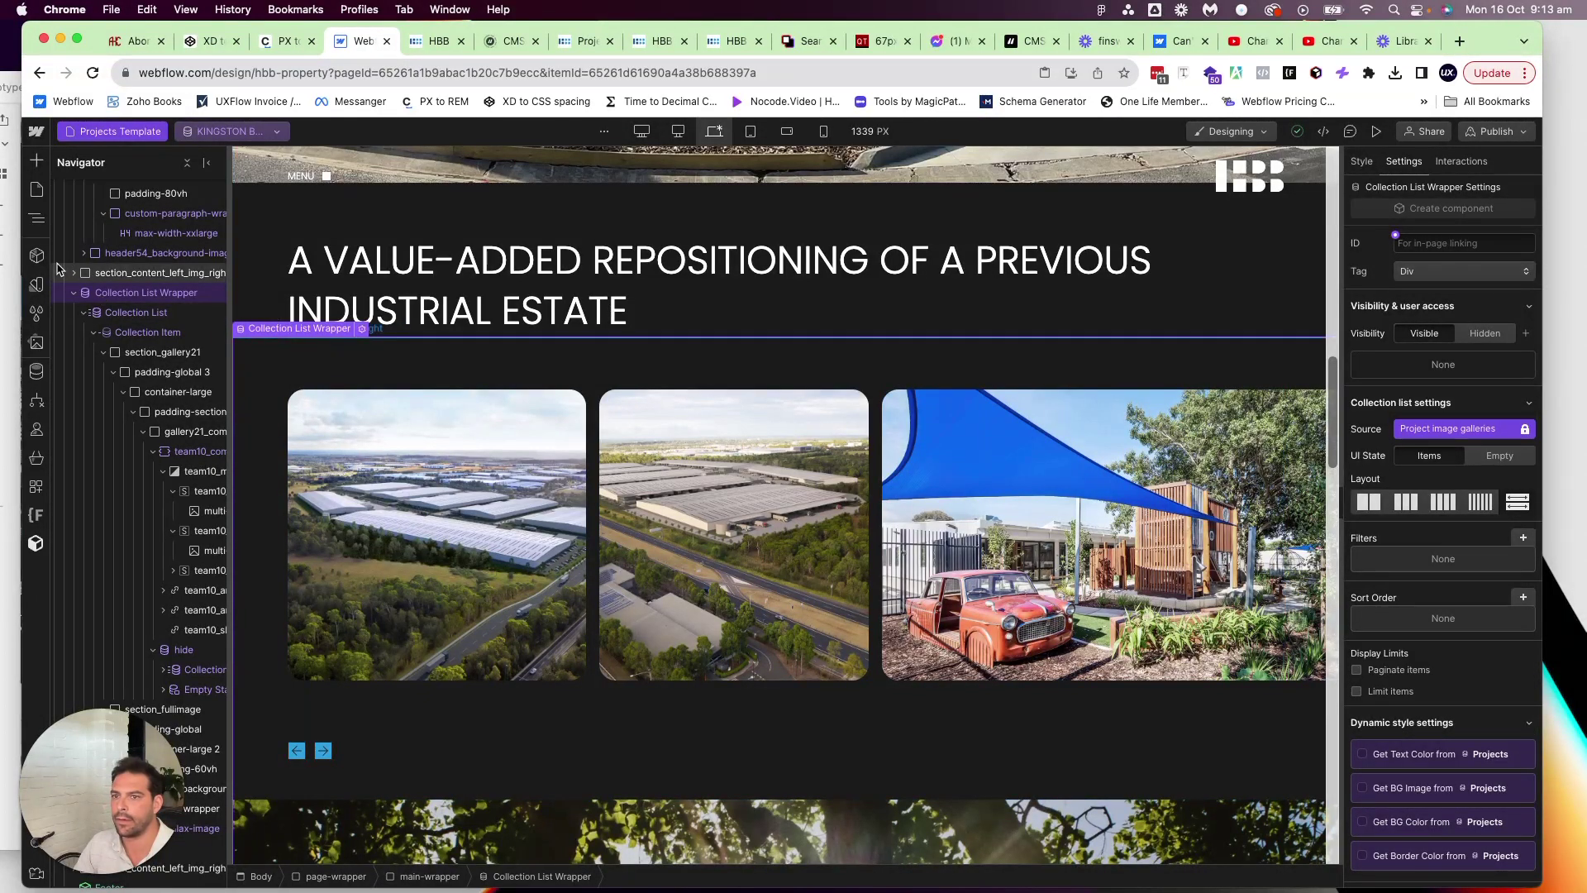
left_click(36, 377)
left_click(36, 372)
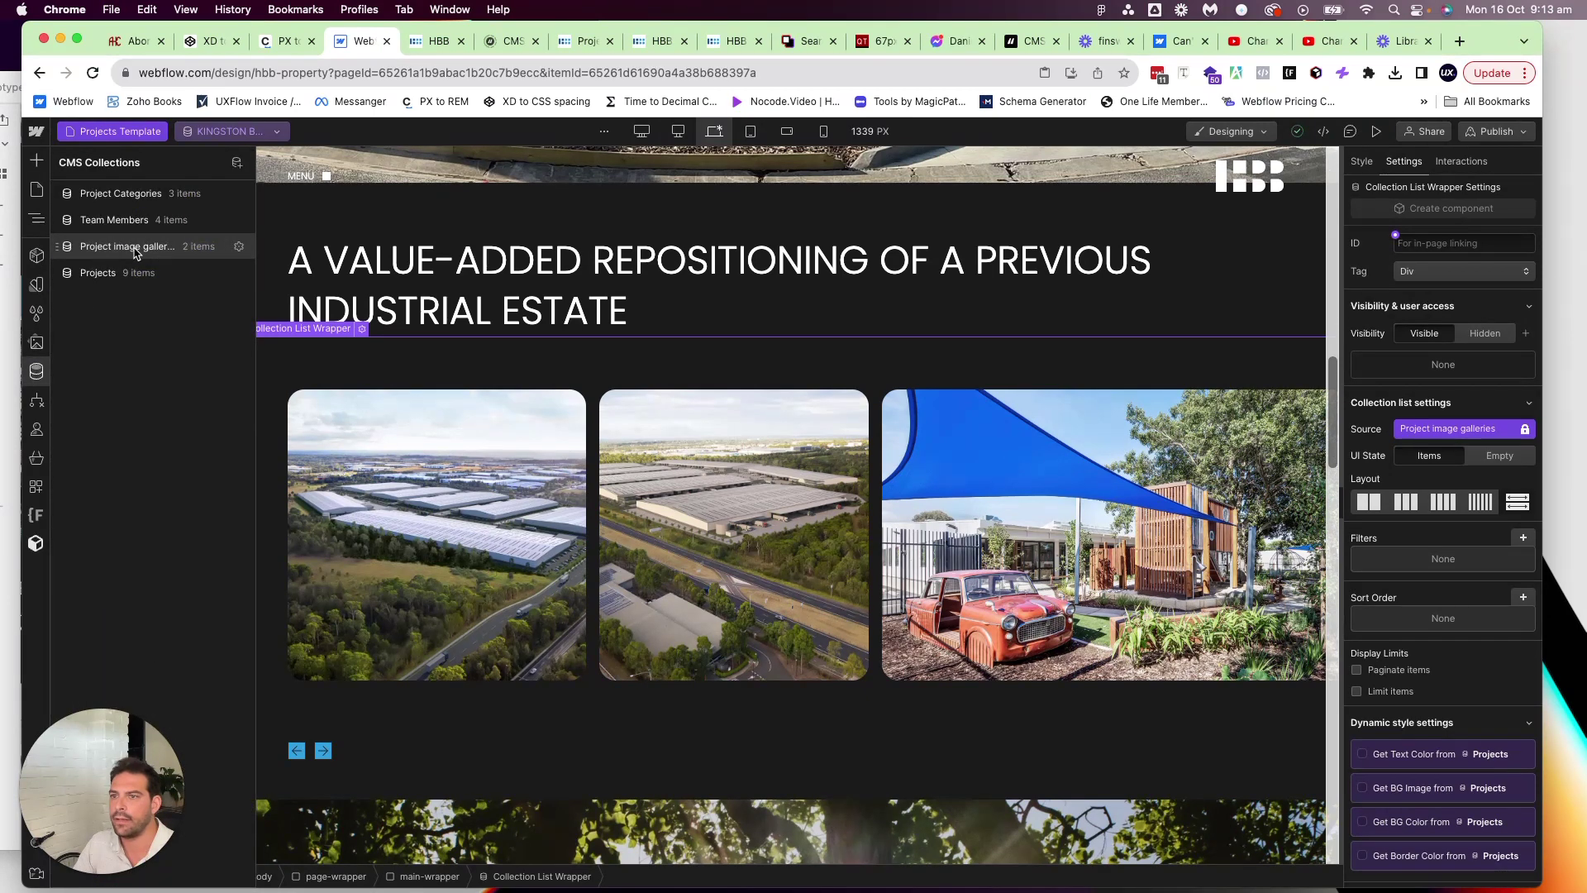
Check Kingston Business Park's slider-1 Gallery number and list-1 List number, then go back to Projects Template.
left_click(97, 275)
left_click(97, 247)
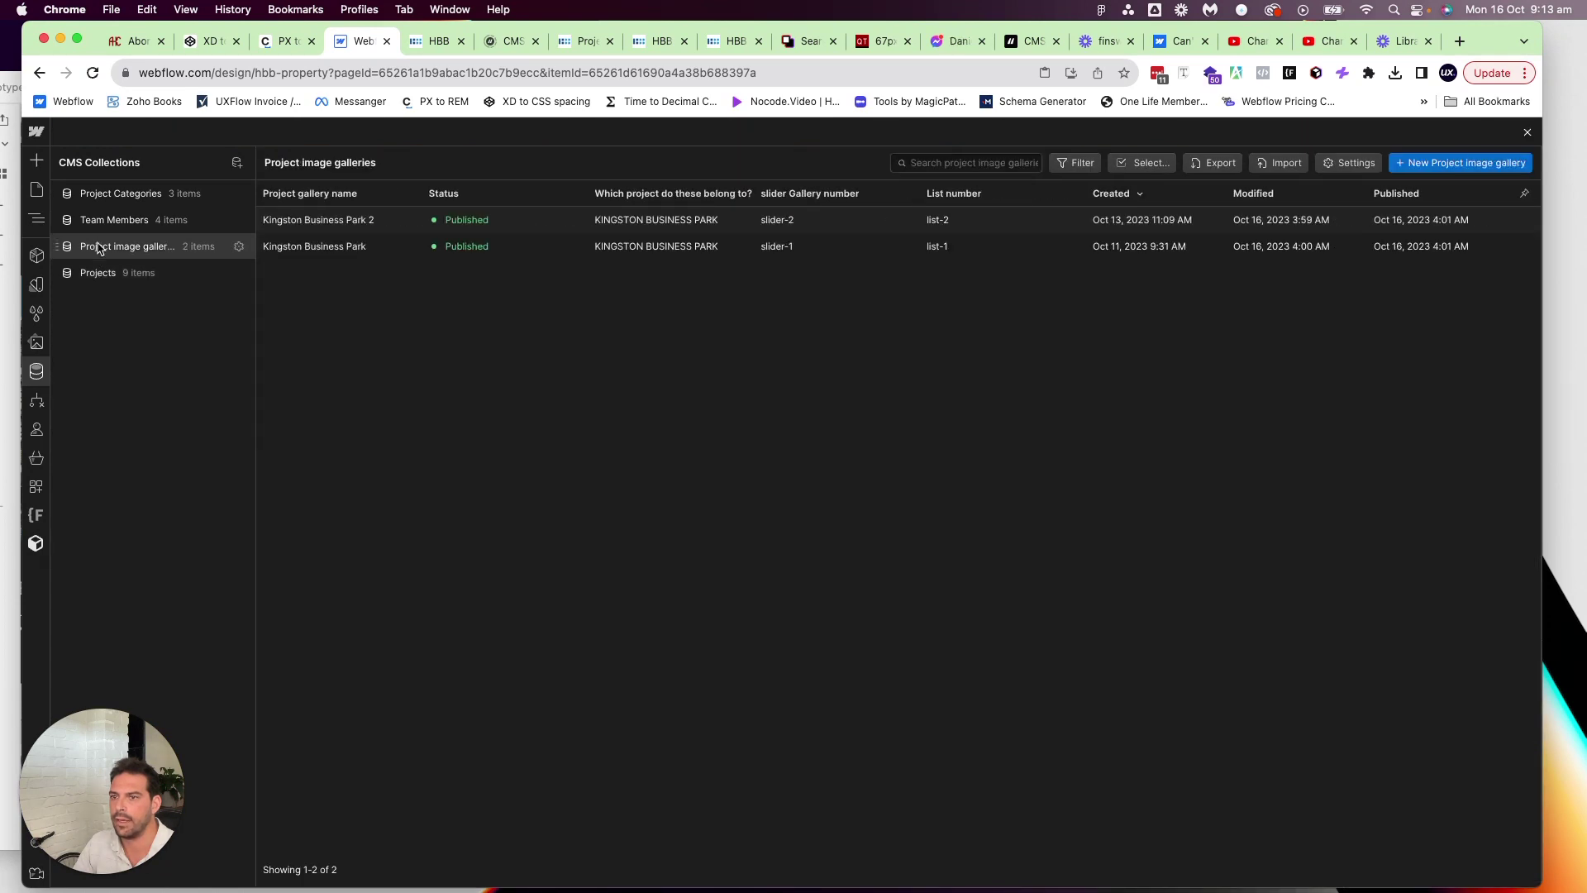
left_click(311, 248)
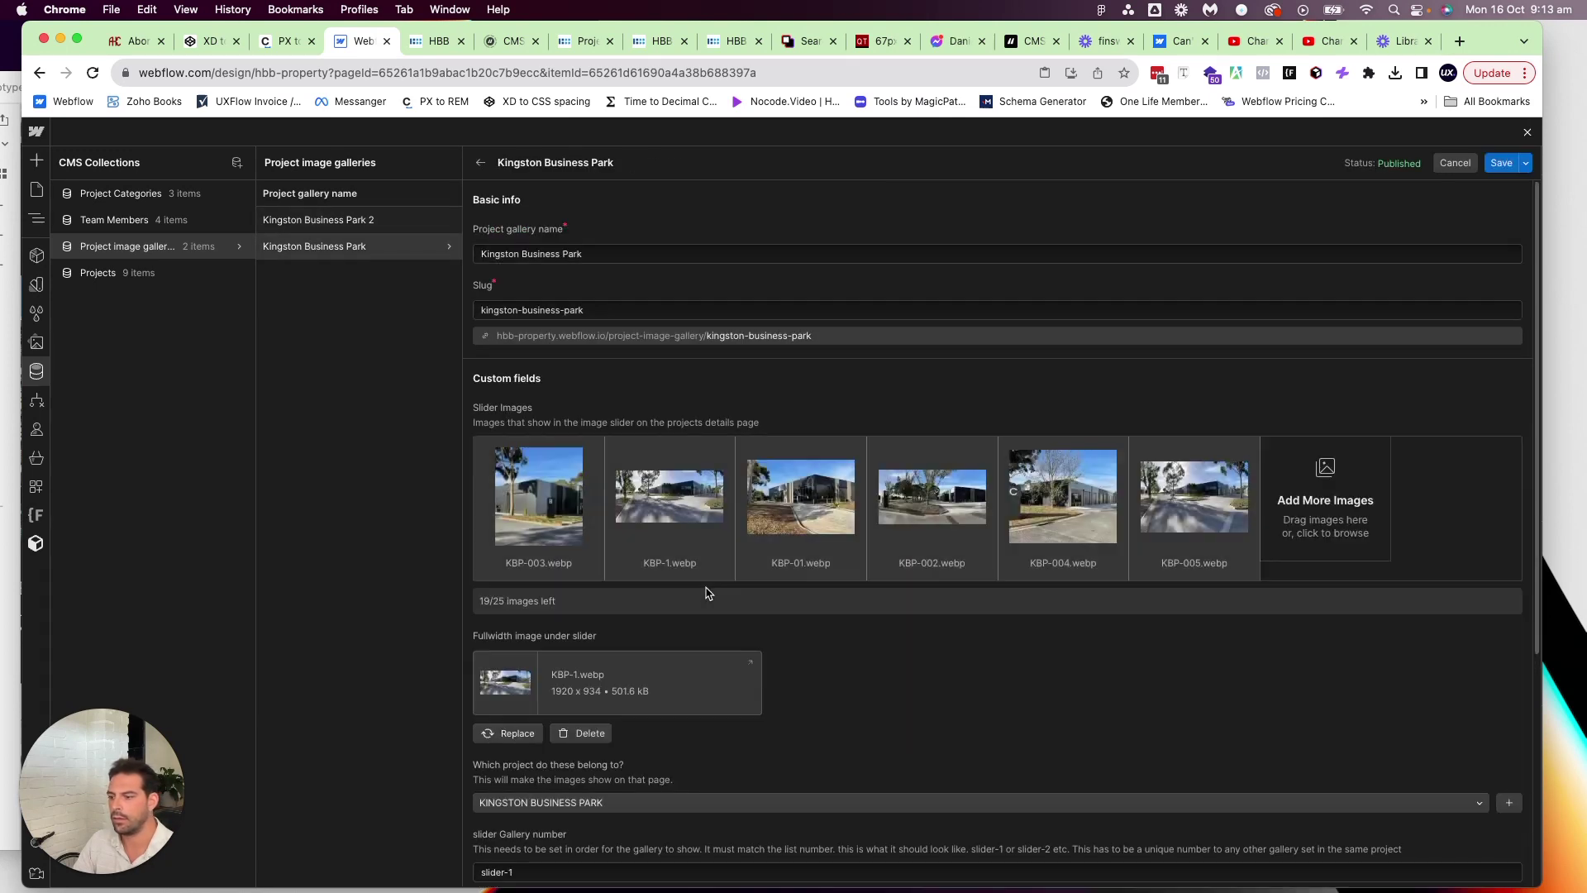
scroll(680, 693, "down", 5)
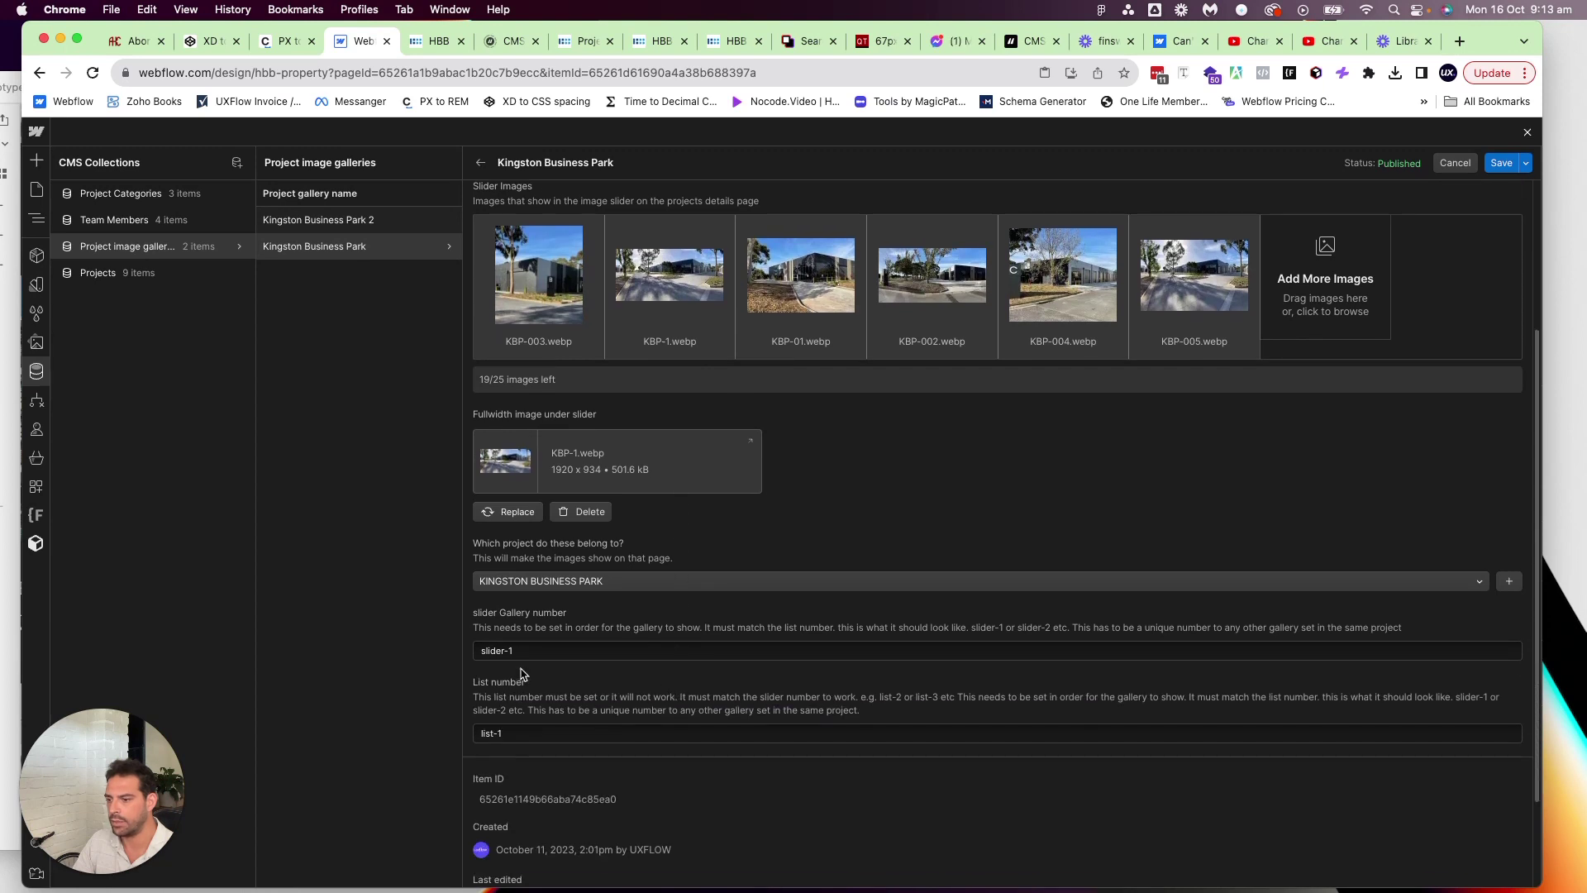
triple_click(486, 652)
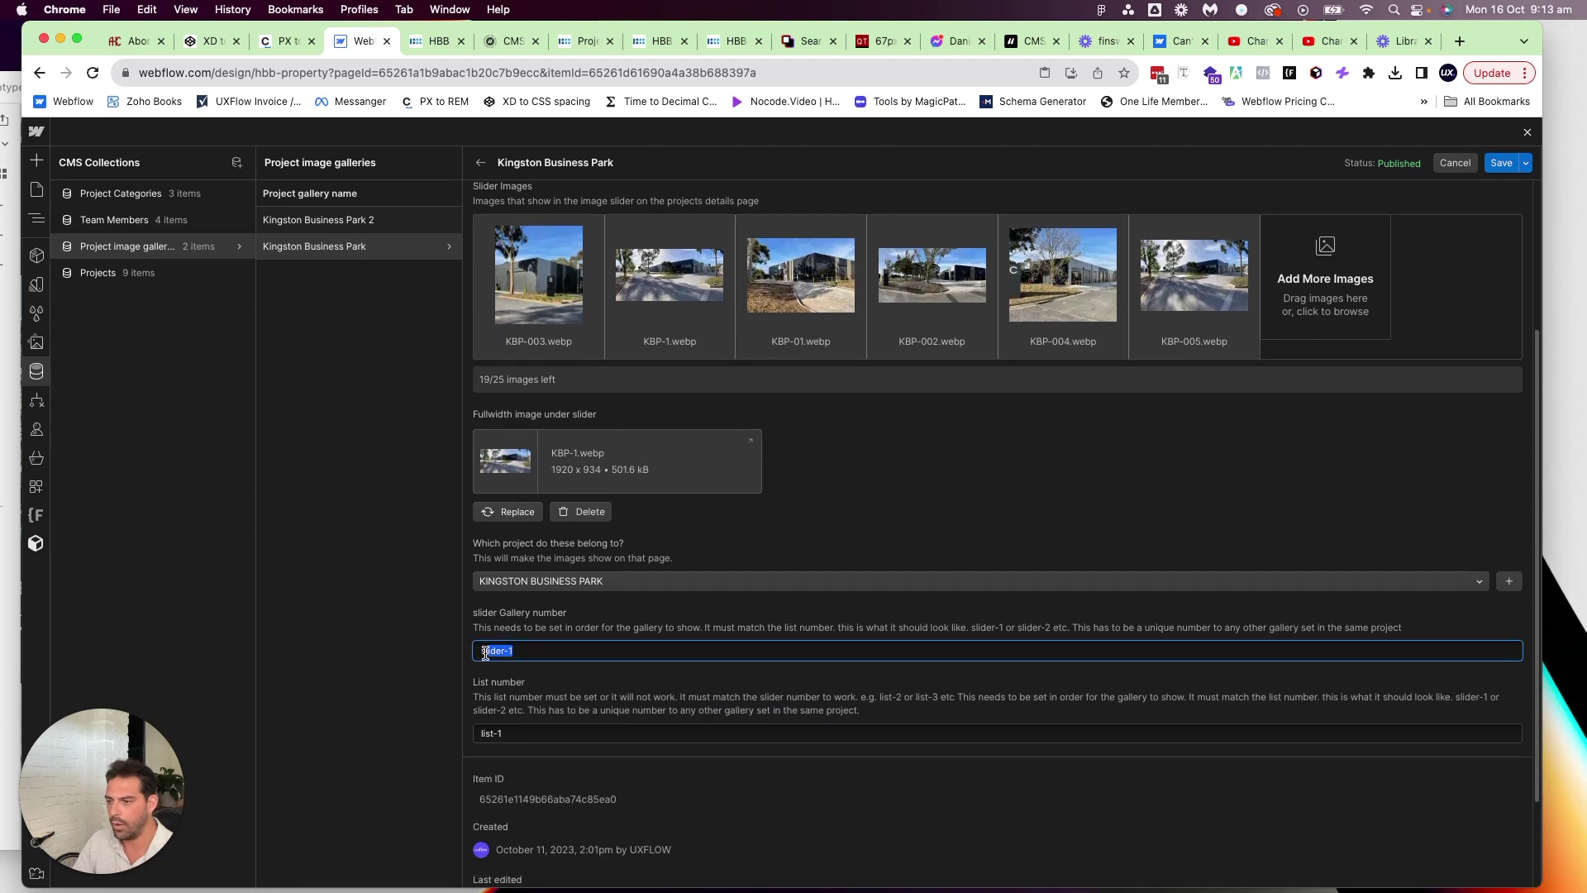
left_click_drag(519, 733, 453, 743)
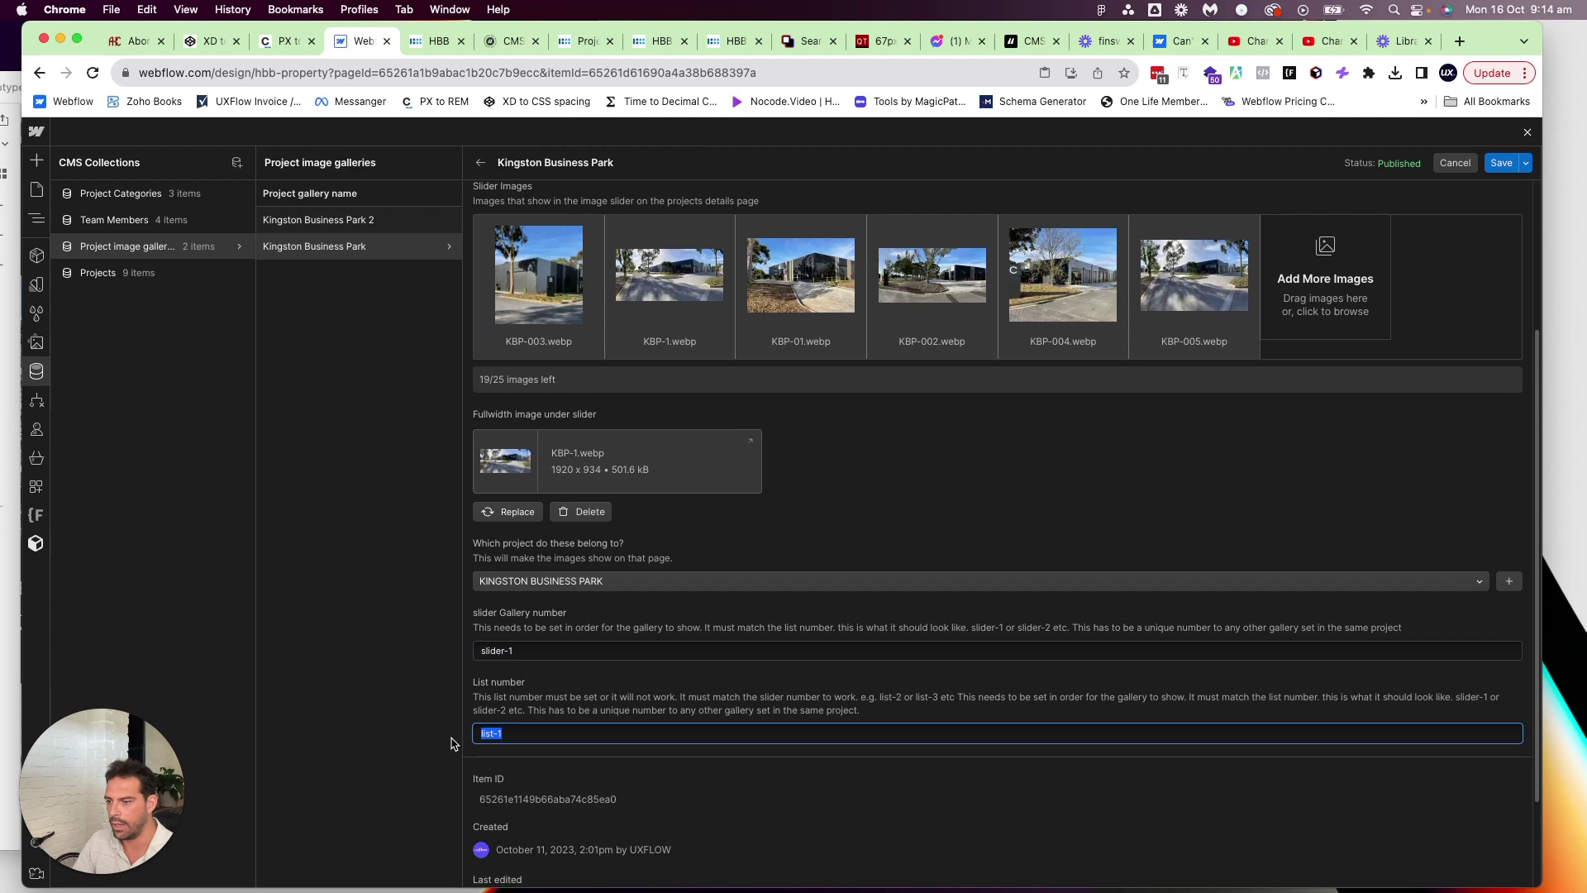
left_click(92, 275)
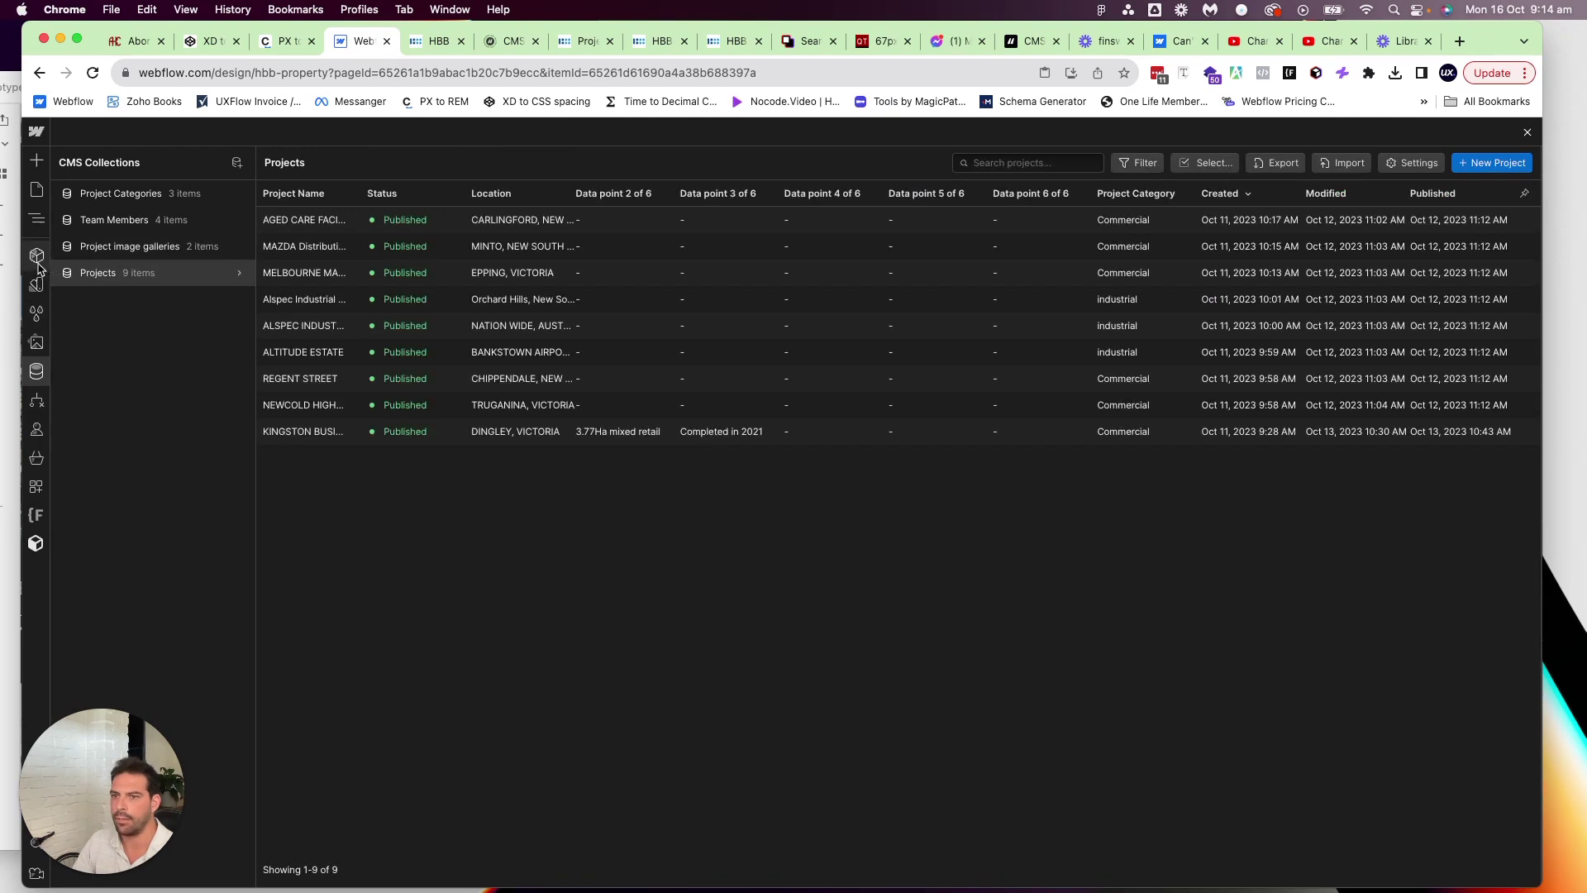
left_click(35, 197)
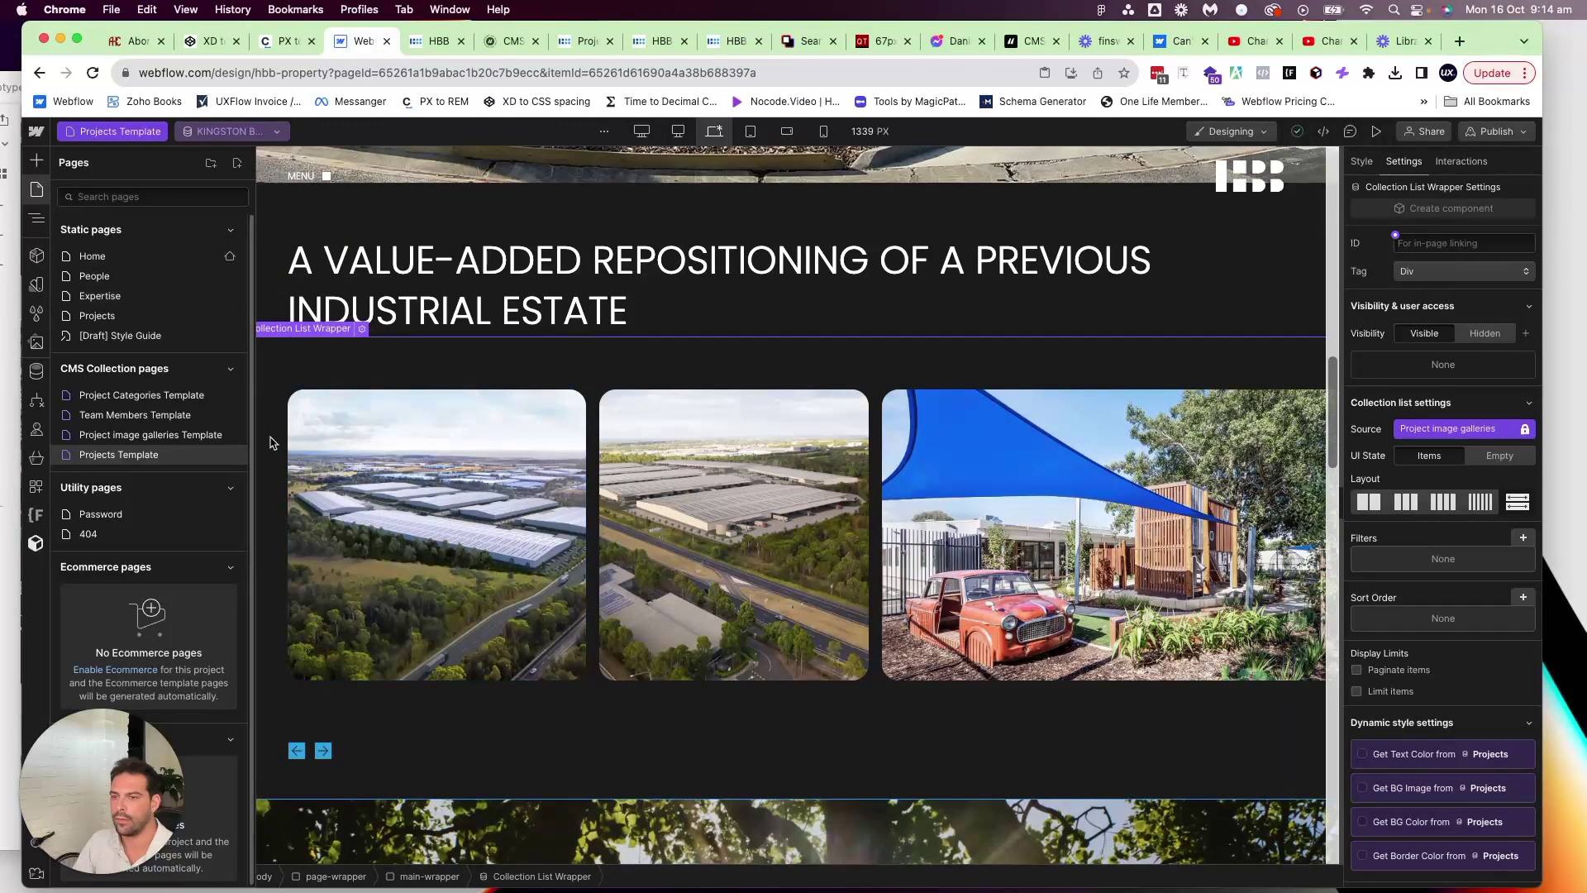
Select Collection List Wrapper, then the team10_component slider, to reveal its fs-cmsslider-element custom attribute.
left_click(291, 413)
key("z")
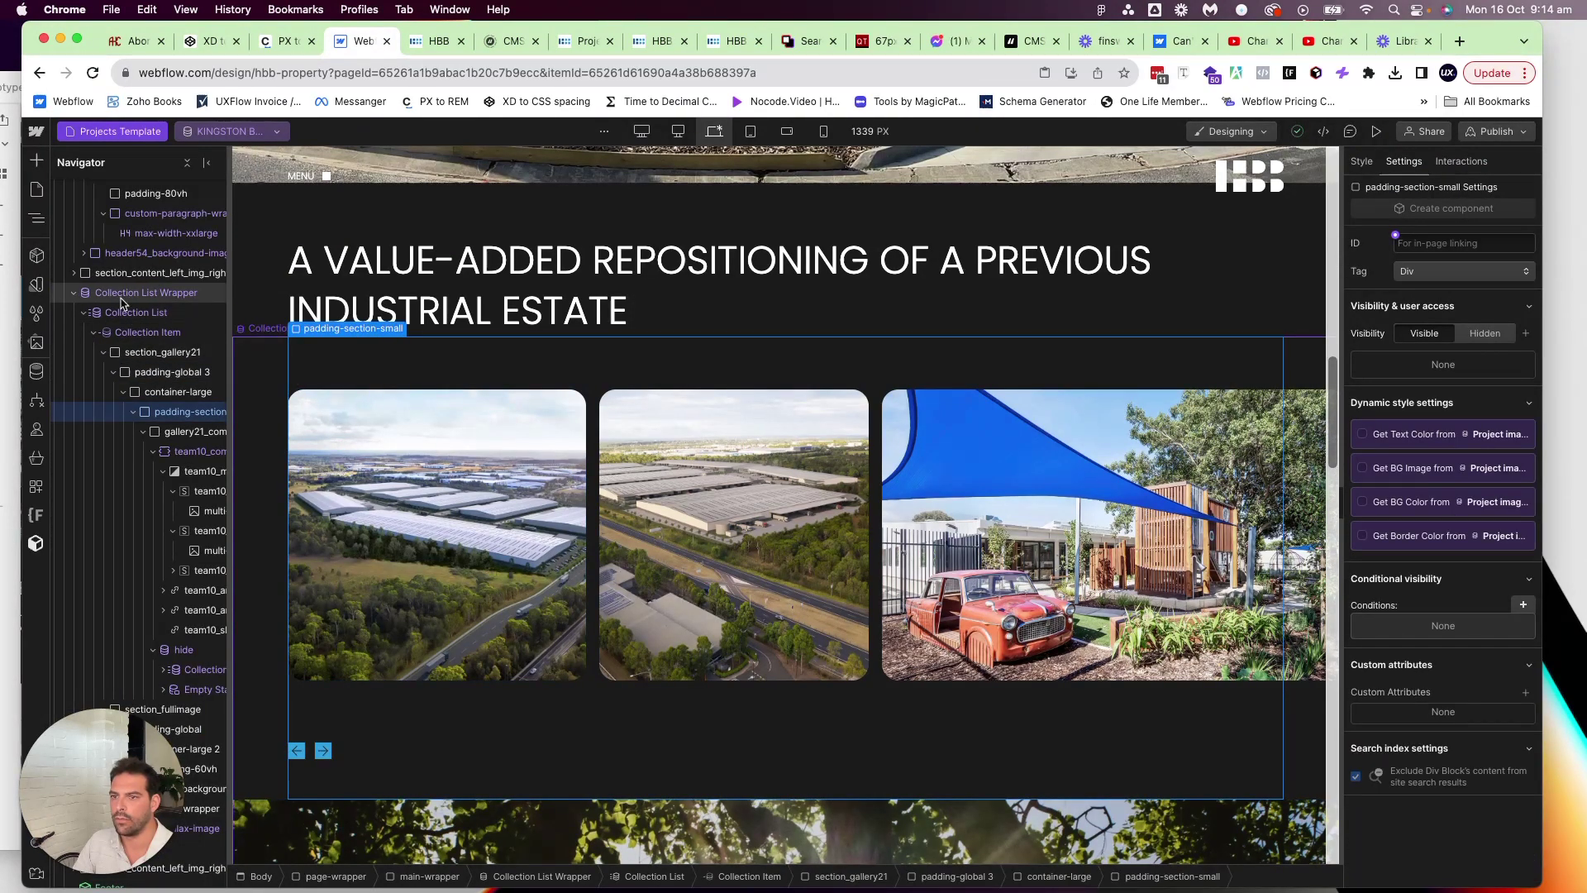
left_click(122, 294)
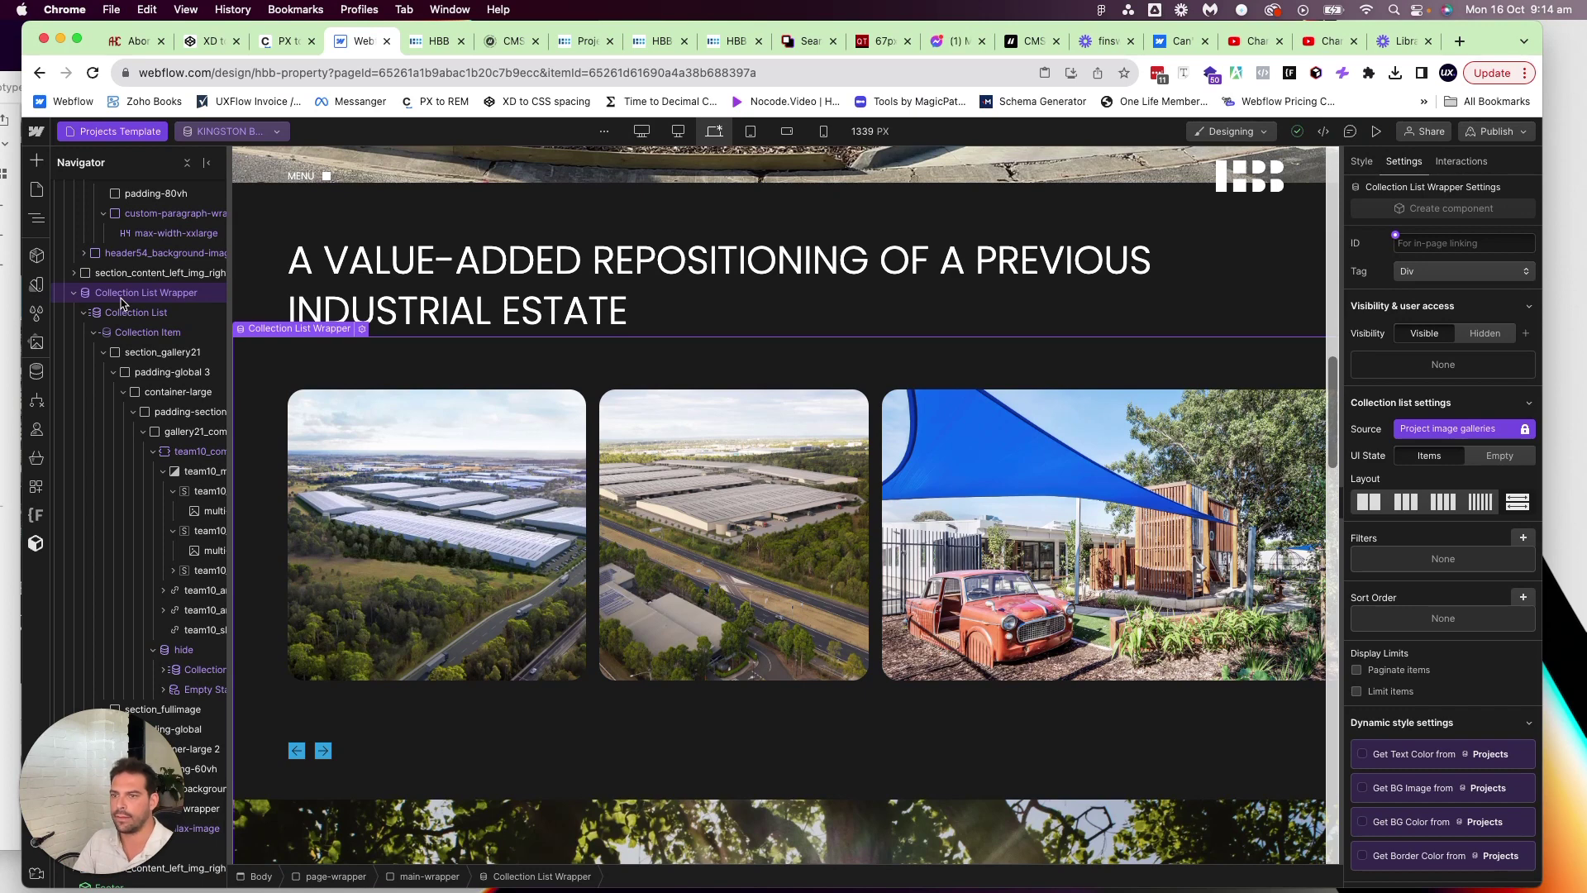
left_click(587, 683)
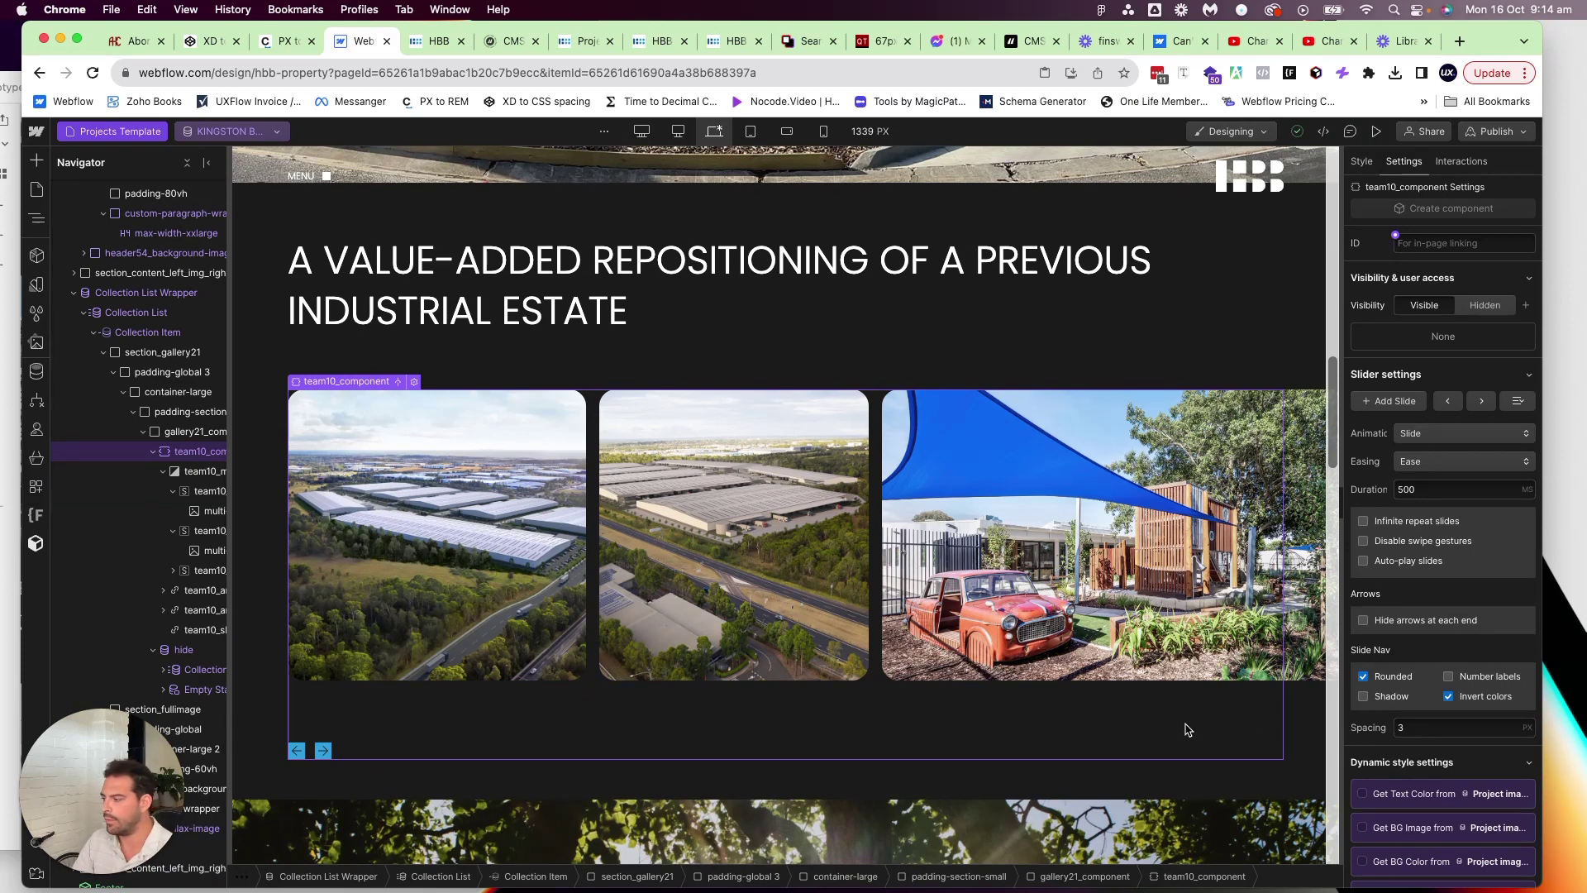
scroll(1430, 701, "down", 3)
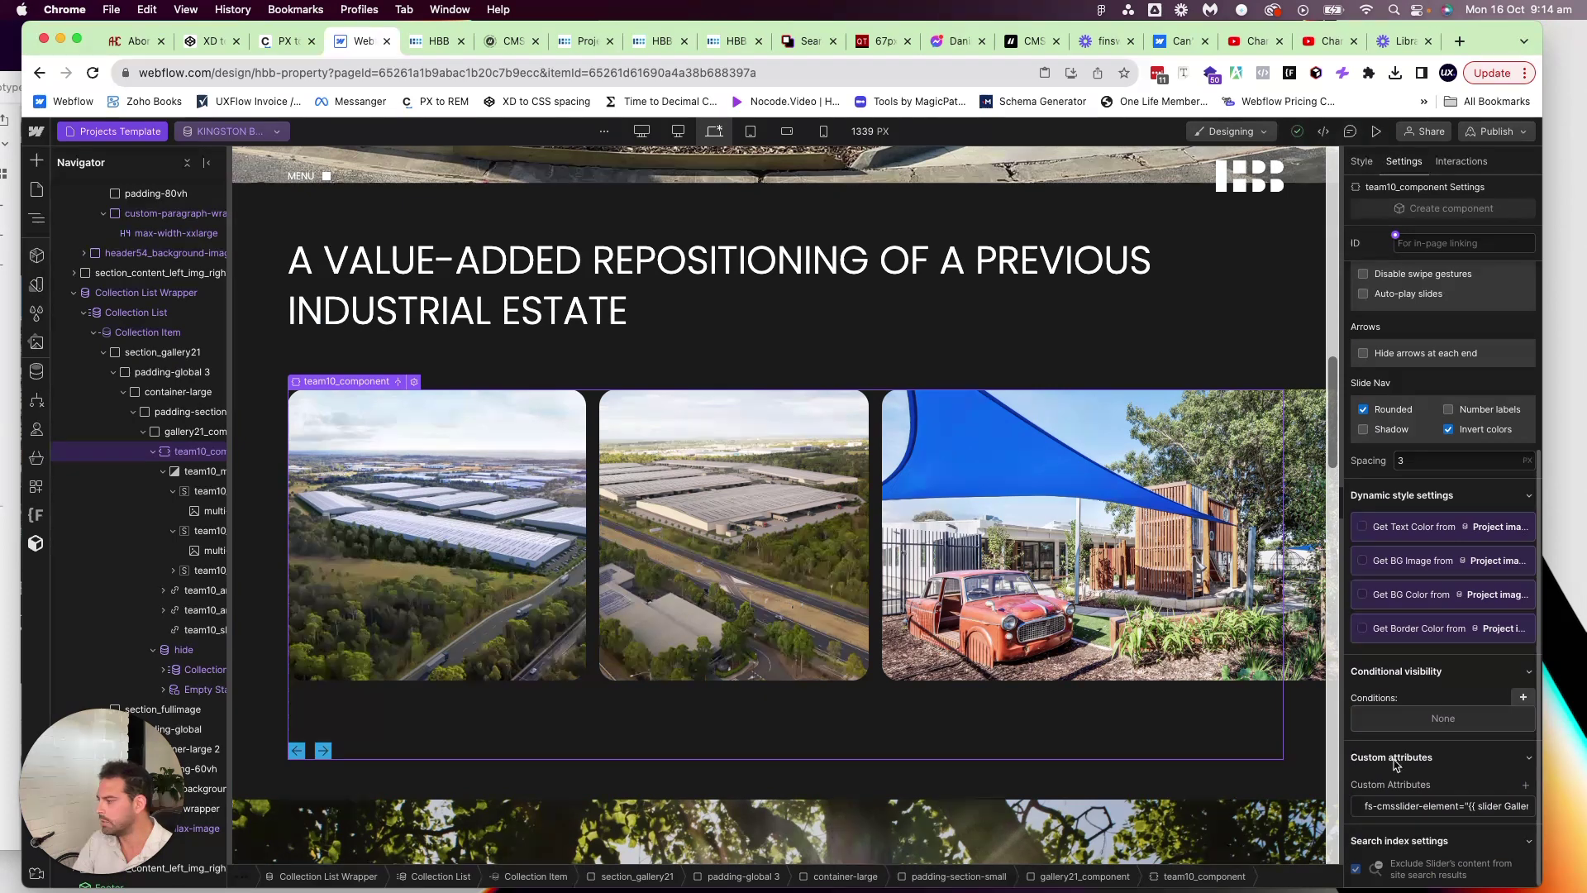
Keep the fs-cmsslider-element attribute value bound to the slider Gallery number CMS field.
left_click(1400, 810)
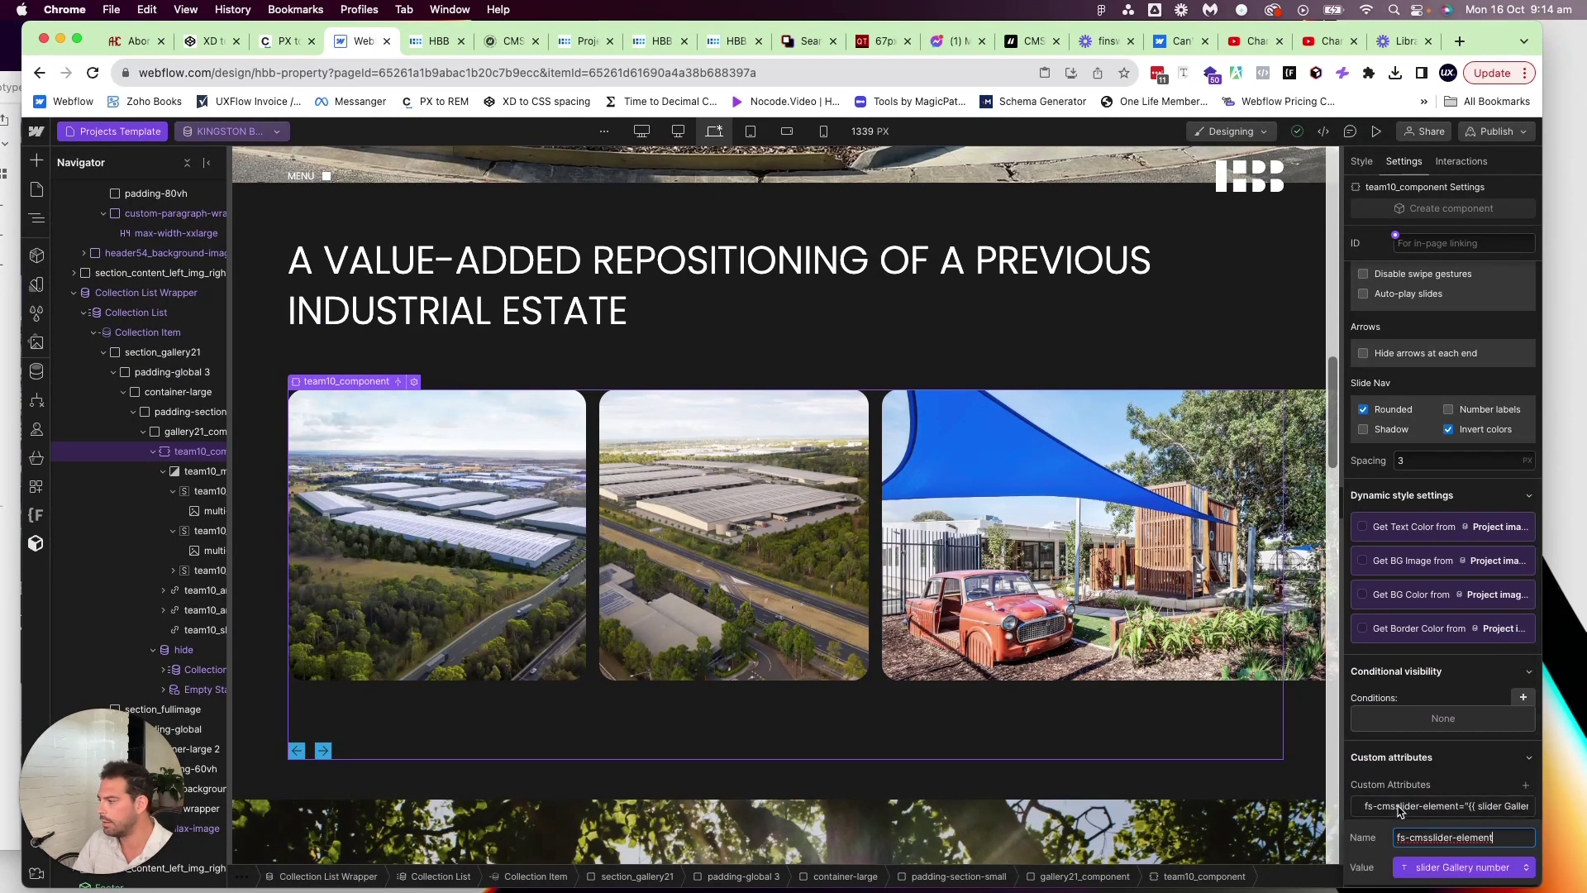
left_click(1397, 868)
left_click(1396, 868)
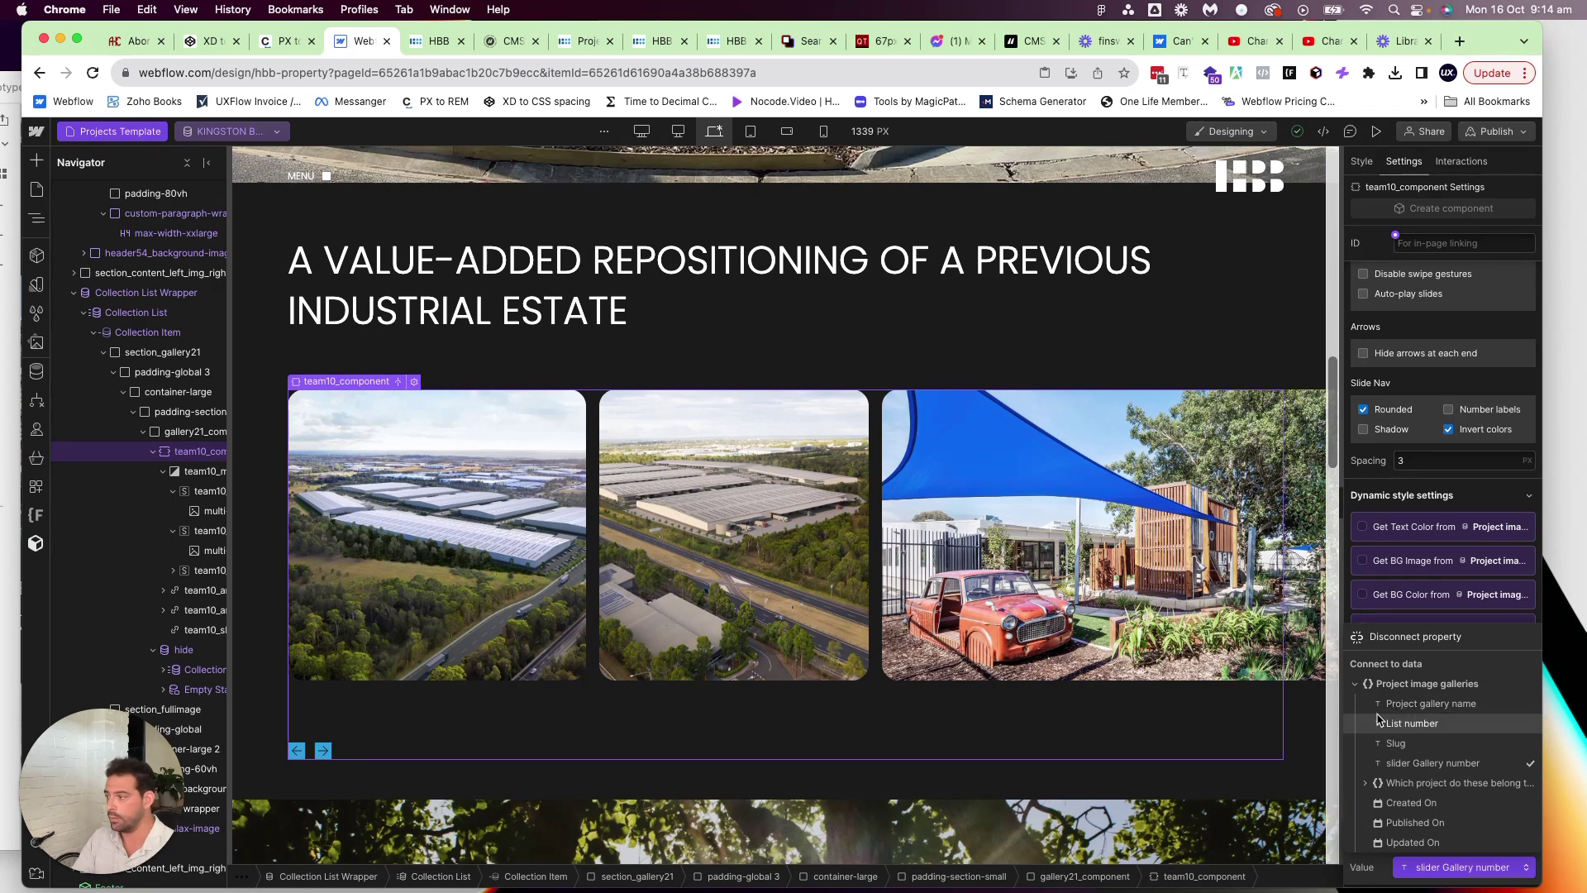
left_click(1504, 492)
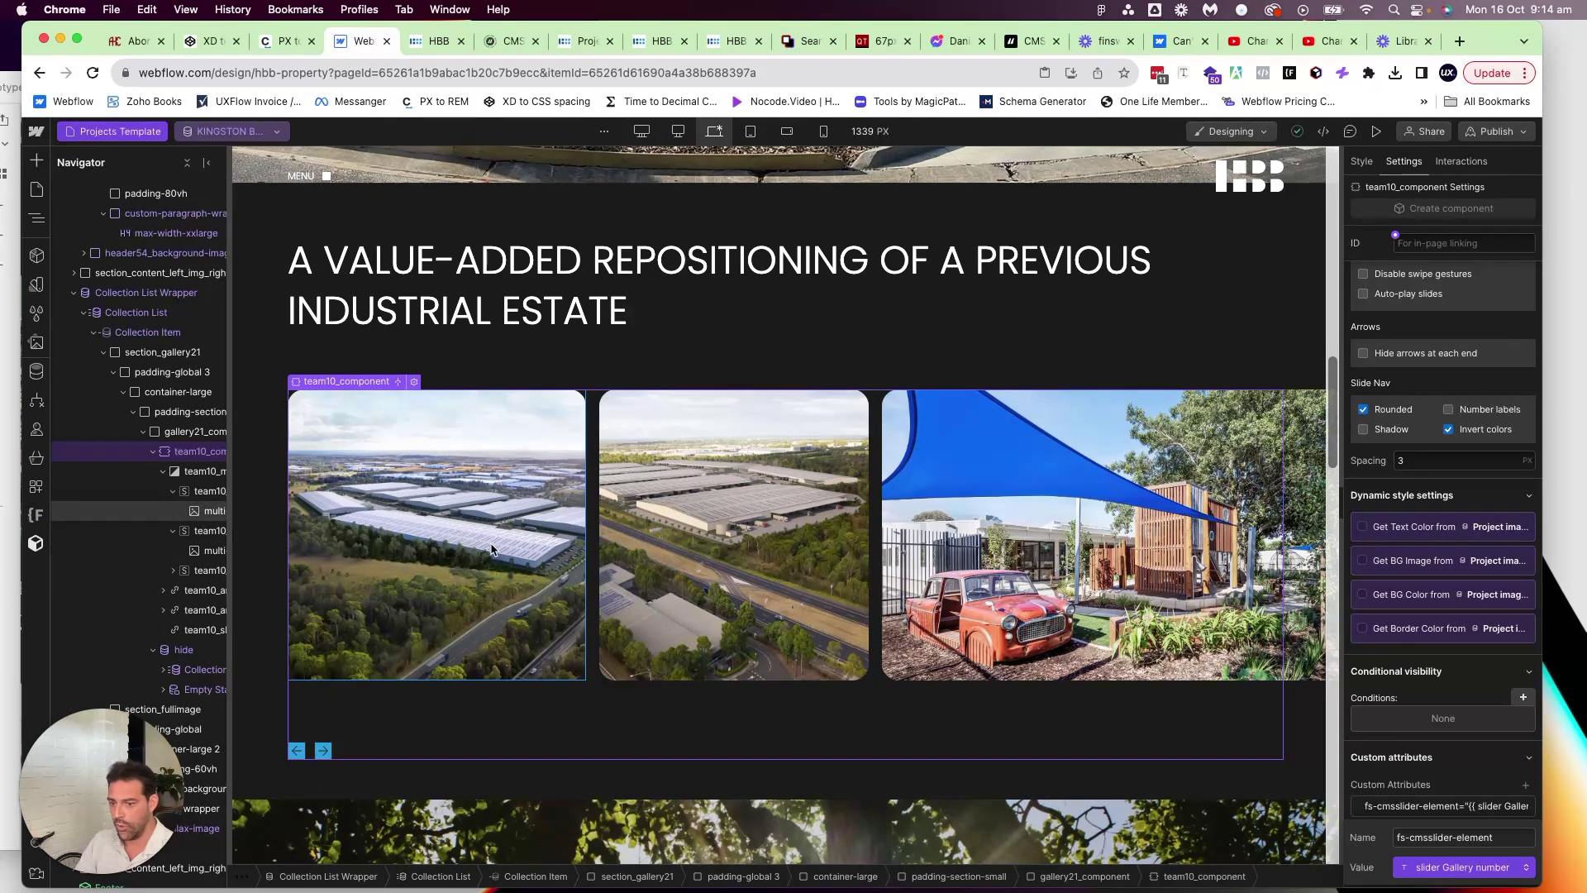
scroll(494, 548, "down", 2)
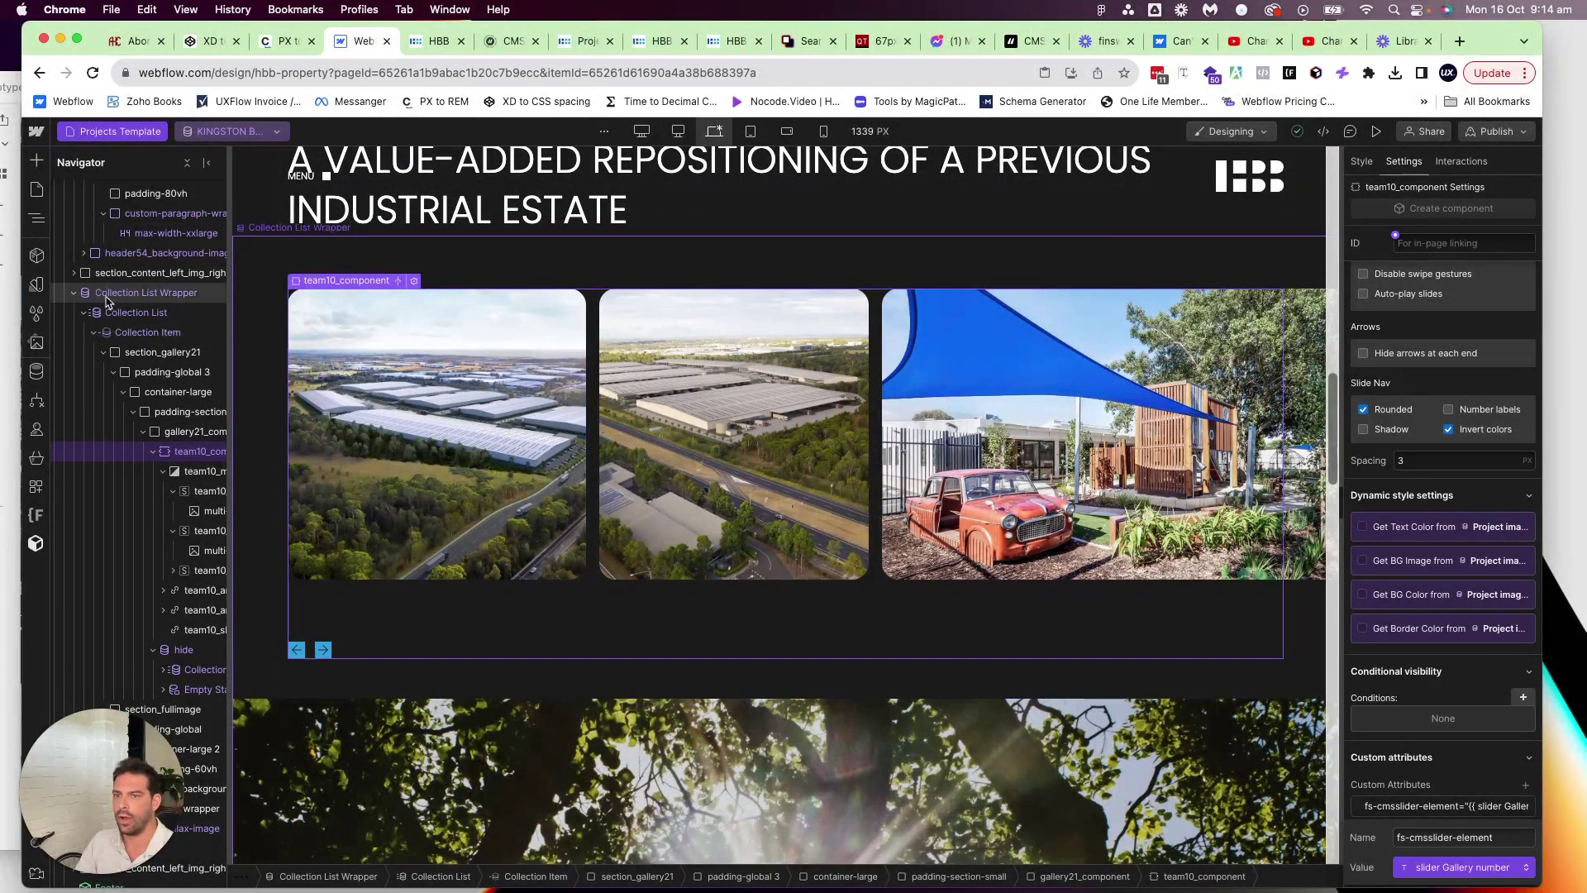
Collapse and re-expand Collection List Wrapper, then collapse team10_component's children in the Navigator.
left_click(73, 293)
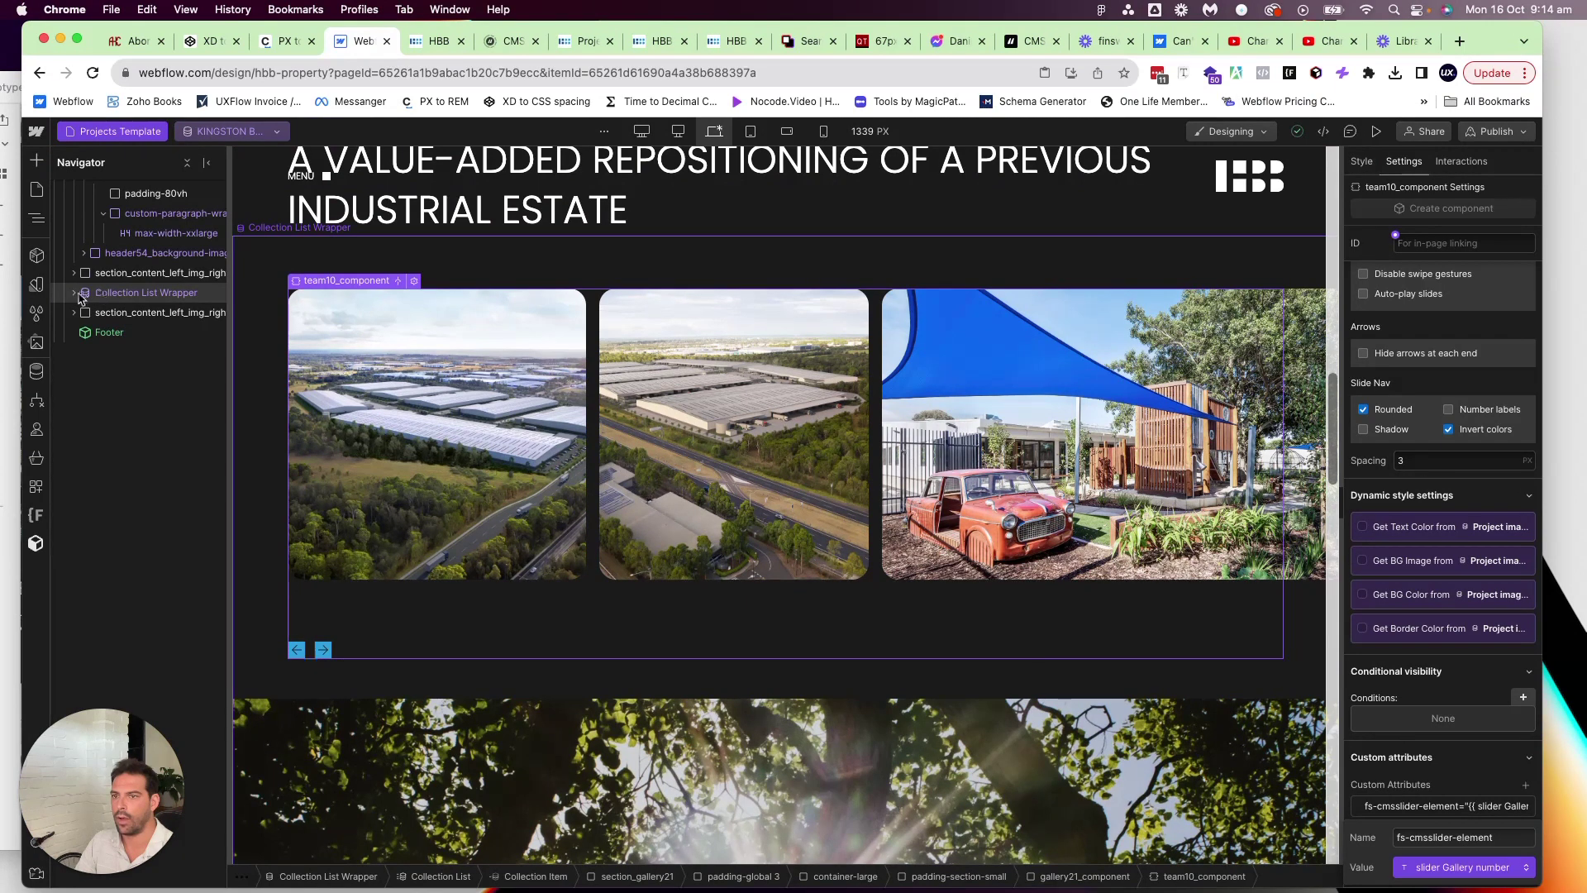
left_click(75, 294)
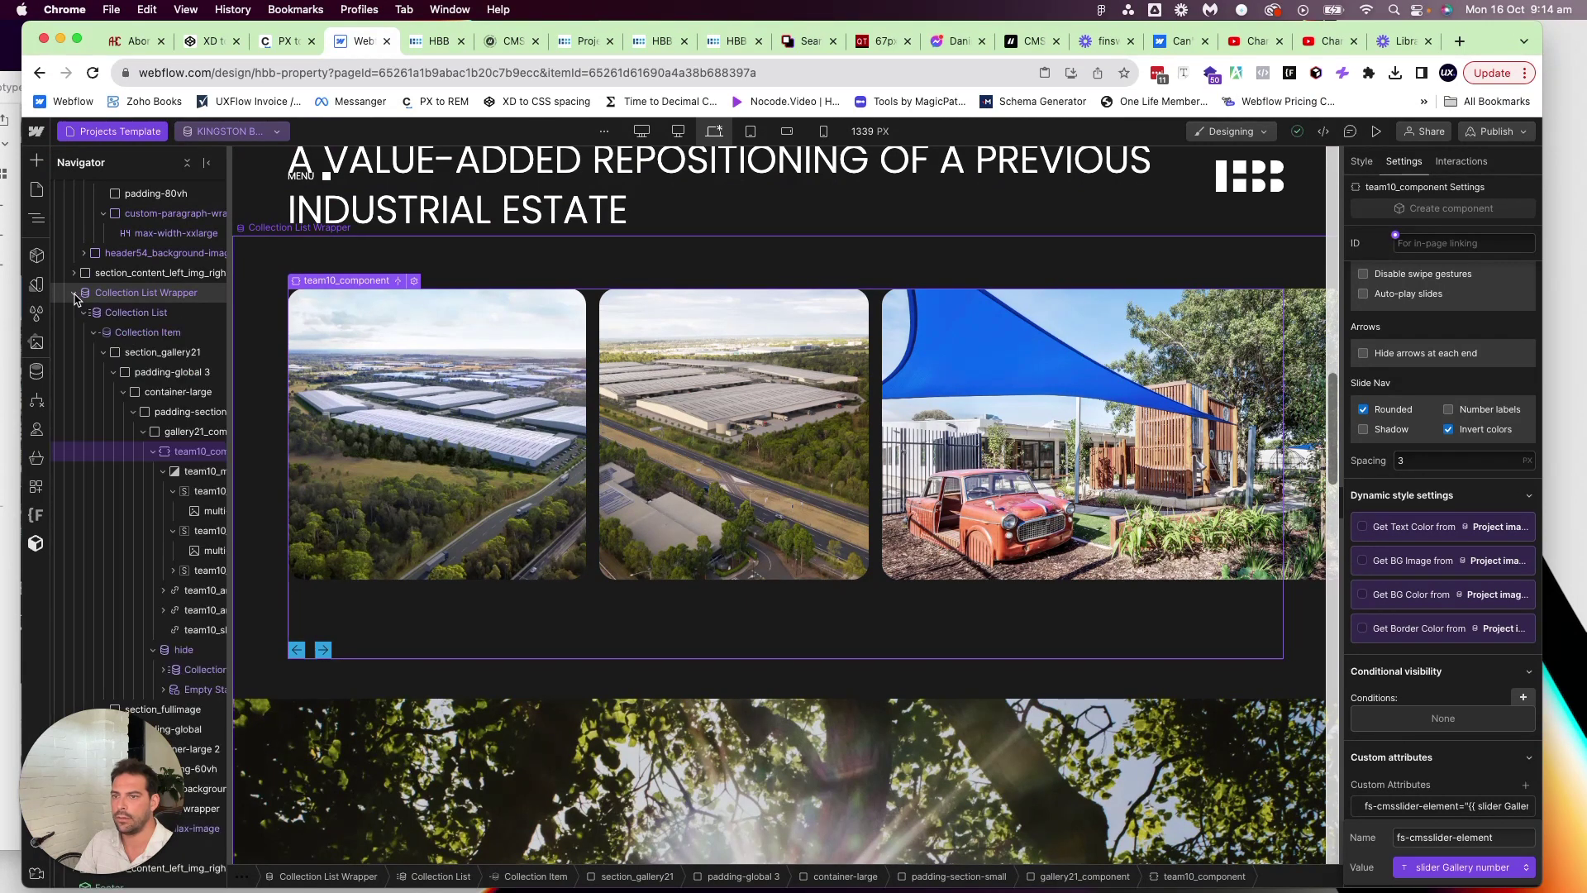
left_click(154, 452)
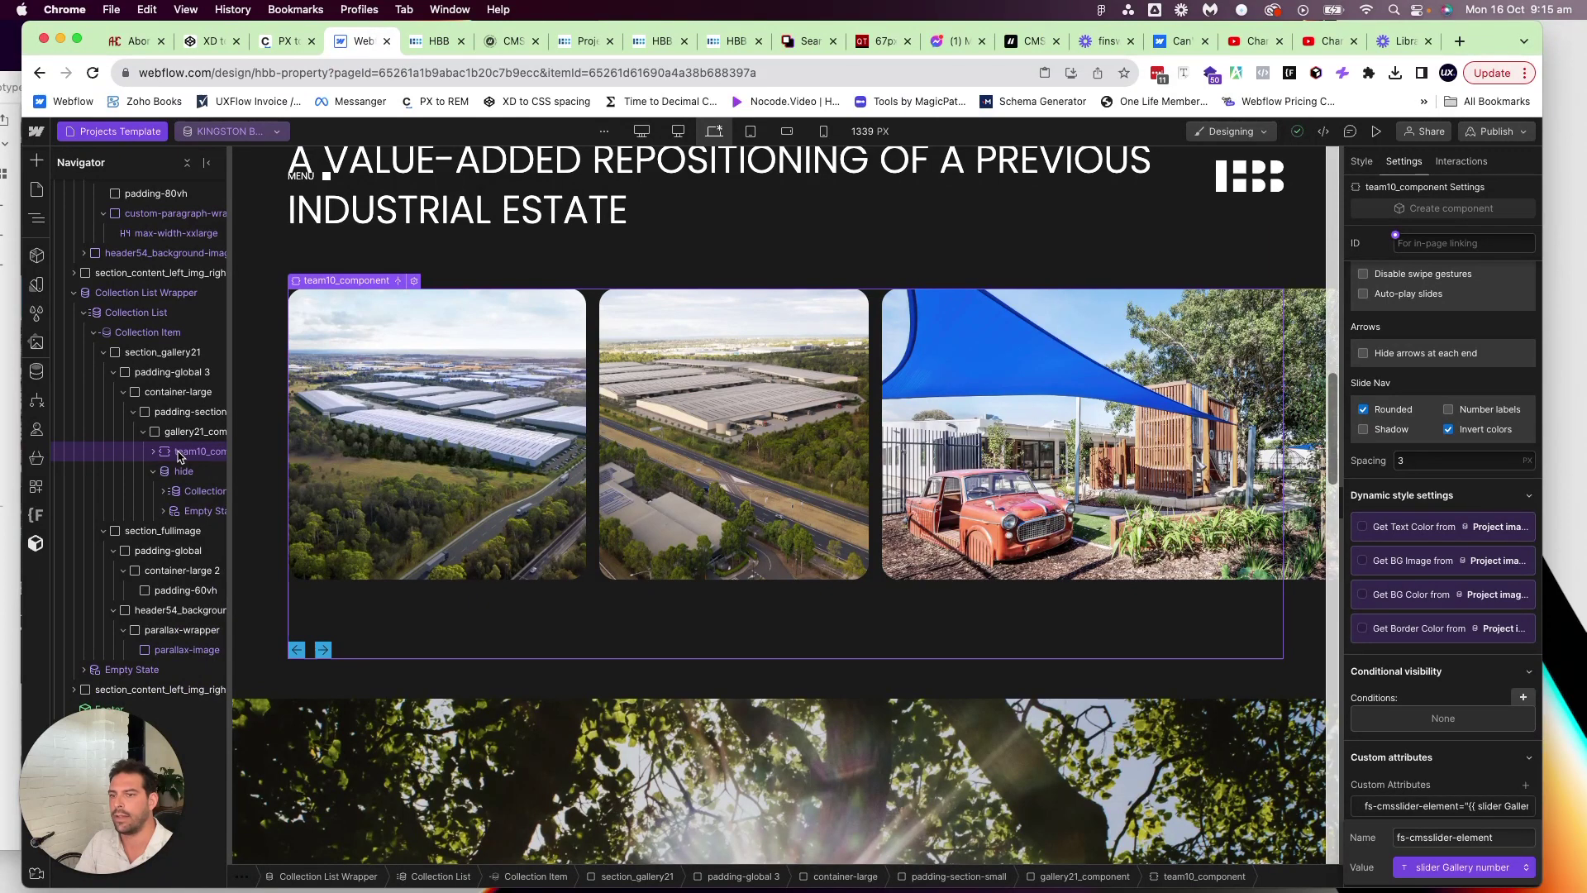